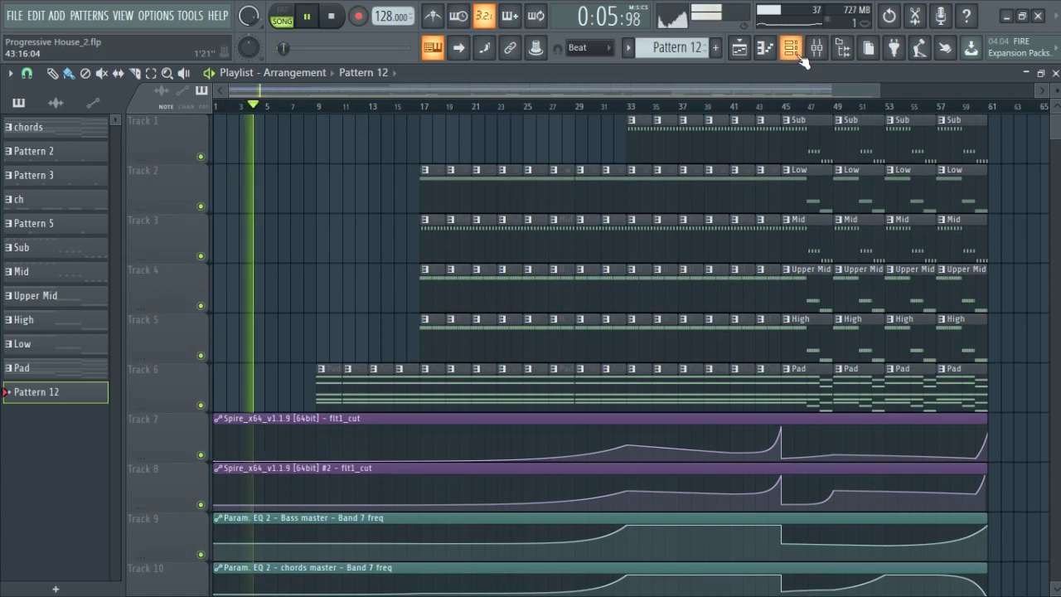
# Show the Unsorted channels in the channel rack, enlarged to list them all, and open the mixer.
pyautogui.click(383, 95)
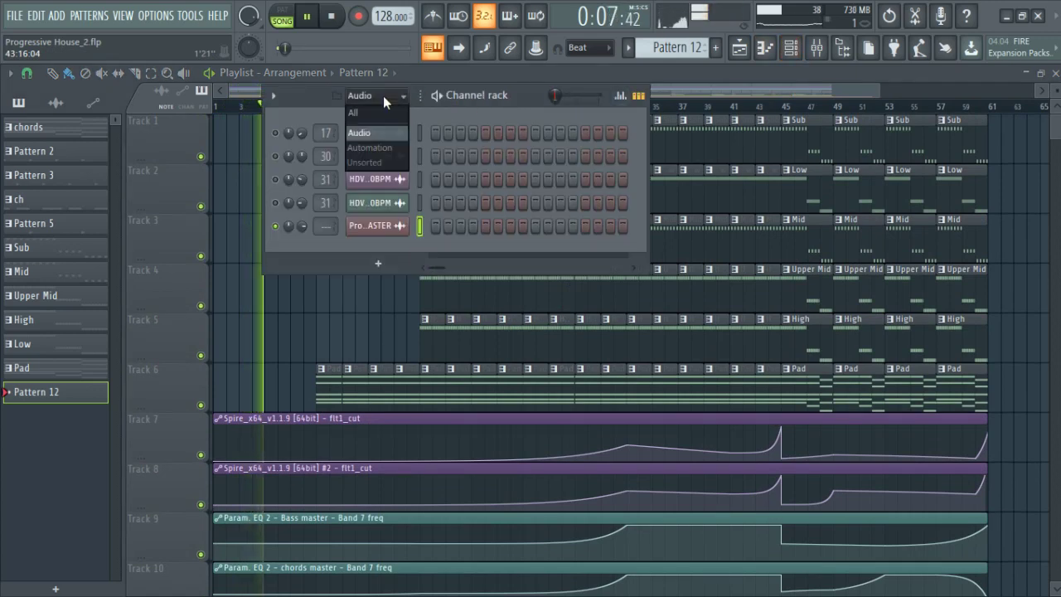
pyautogui.click(379, 161)
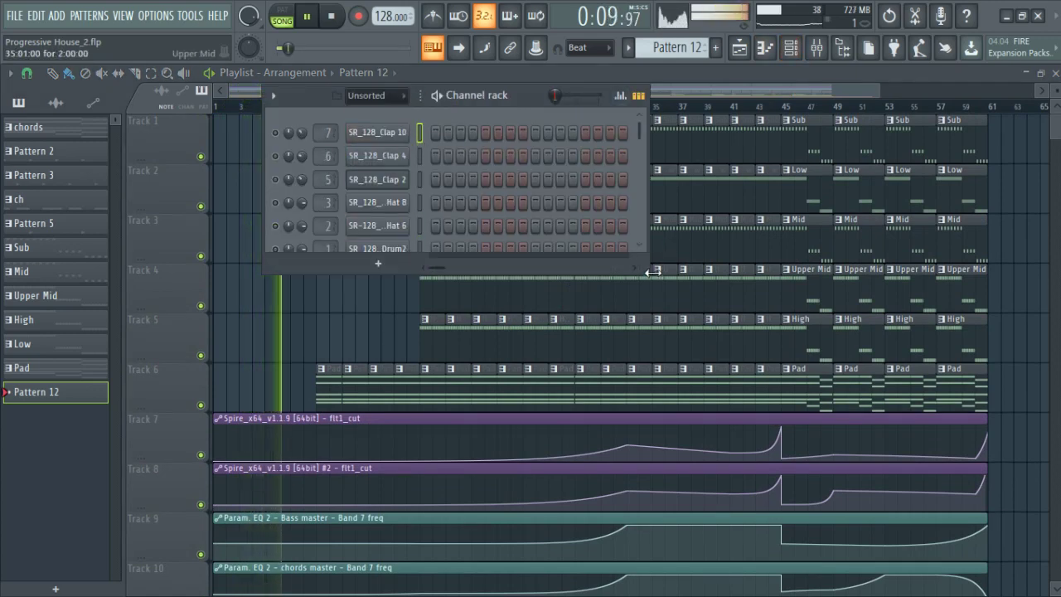
pyautogui.moveTo(660, 258); pyautogui.dragTo(673, 549)
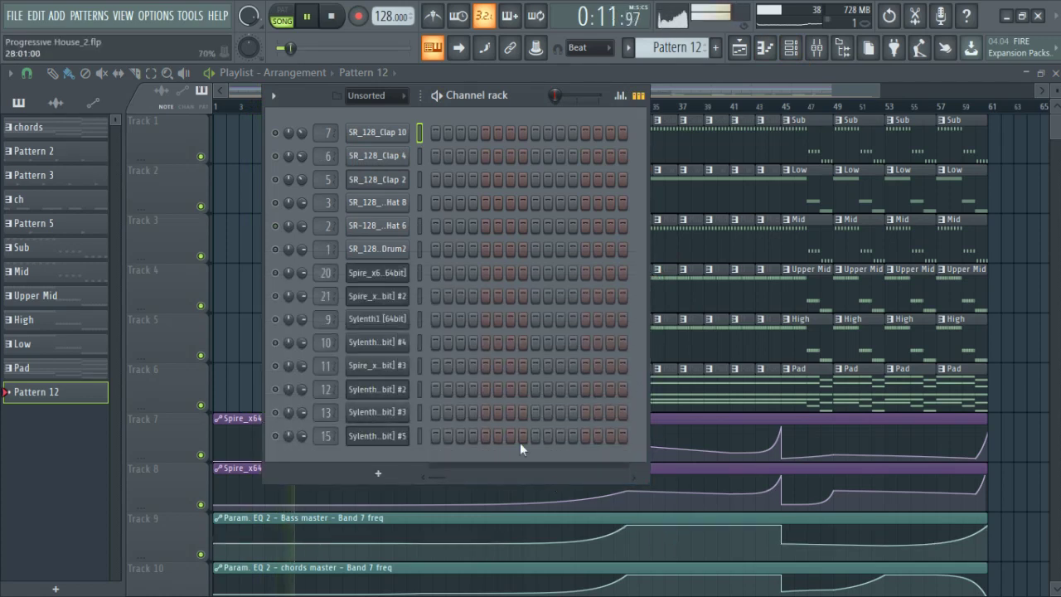
pyautogui.click(819, 49)
pyautogui.click(156, 15)
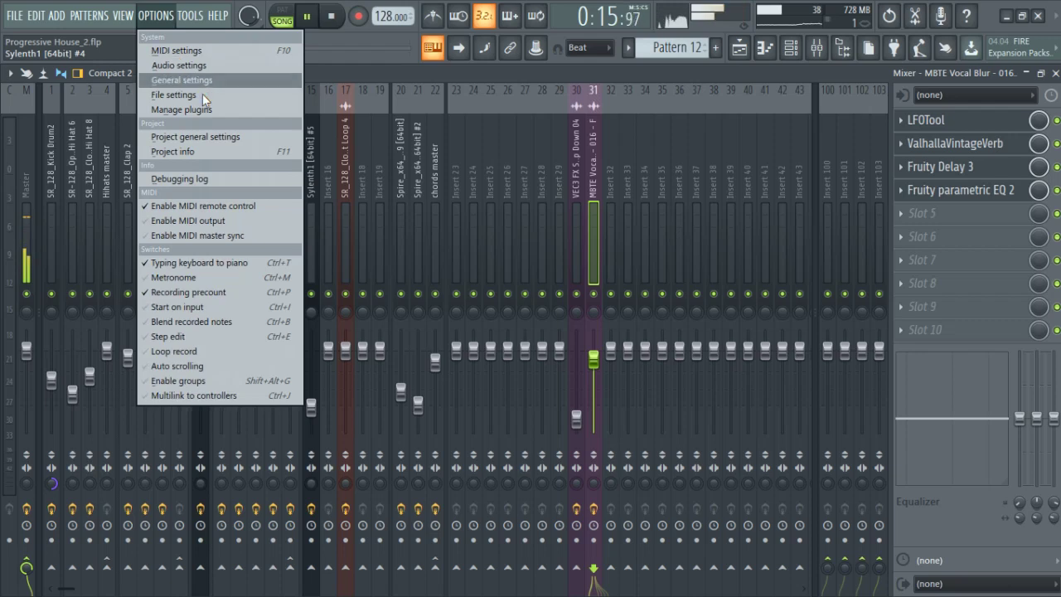
pyautogui.moveTo(190, 15)
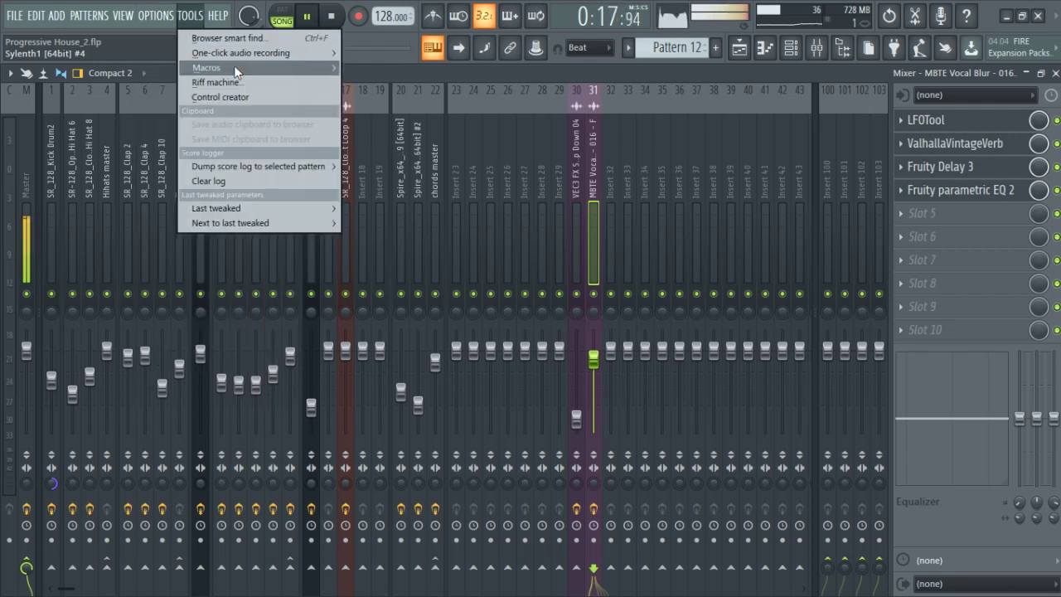
pyautogui.moveTo(207, 67)
pyautogui.click(447, 189)
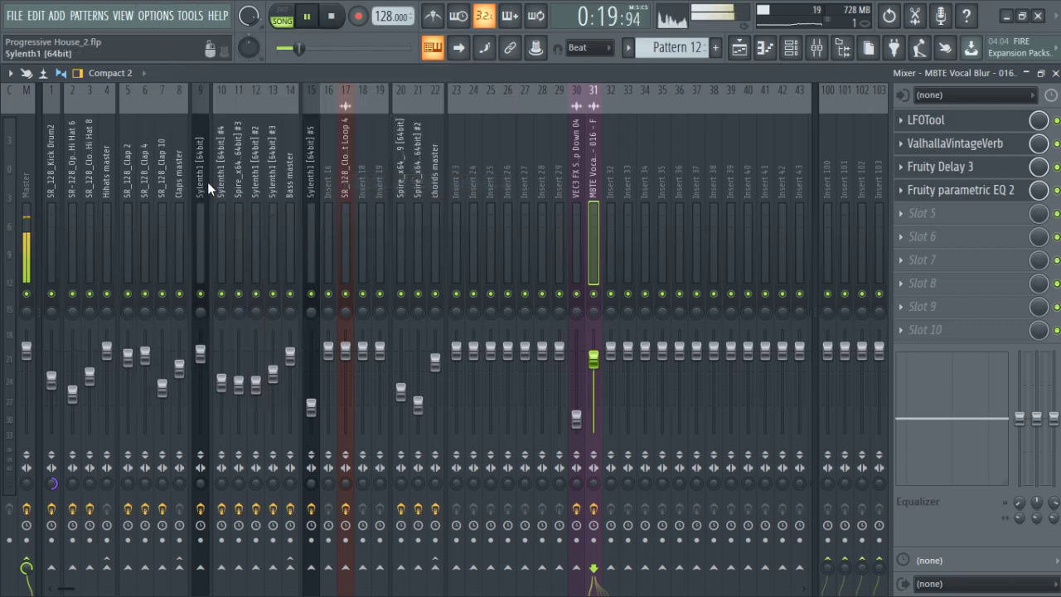
# Examine the Fruity parametric EQ 2 curve on the SR_128_Kick Drum2 mixer insert.
pyautogui.moveTo(146, 189); pyautogui.dragTo(1, 201)
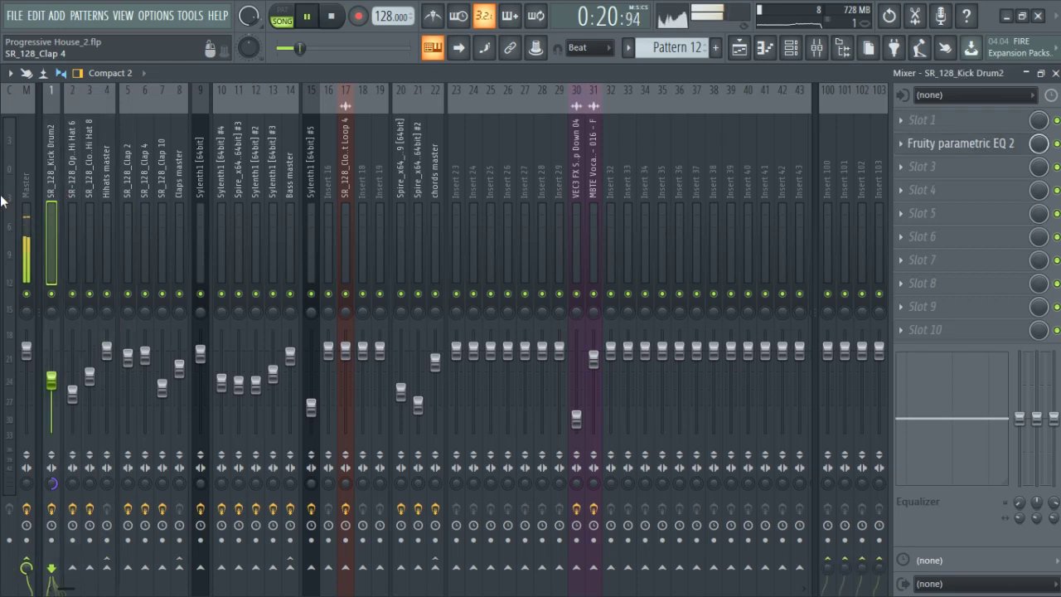
pyautogui.click(1013, 146)
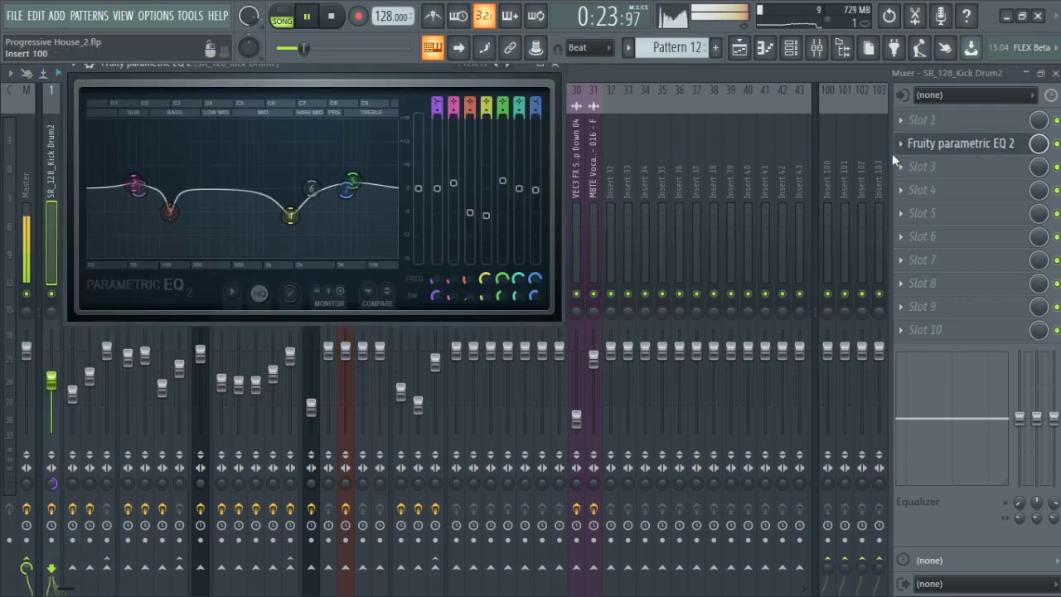
pyautogui.click(950, 149)
pyautogui.click(947, 150)
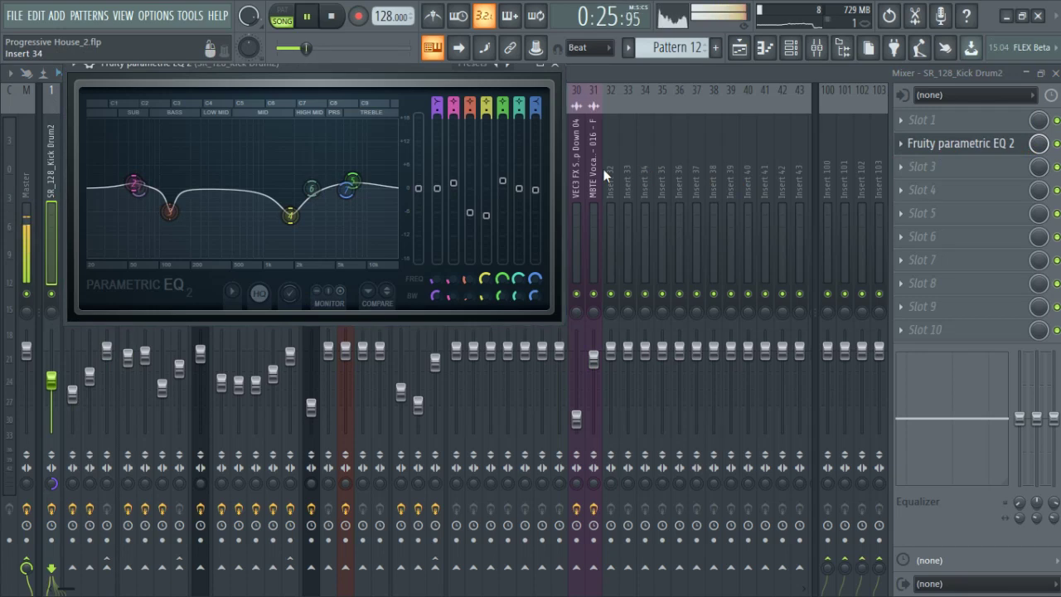
# Examine the Fruity parametric EQ 2 curves on the open and closed hi-hat inserts, and check the Hihats master effect slots.
pyautogui.moveTo(642, 170); pyautogui.dragTo(70, 182)
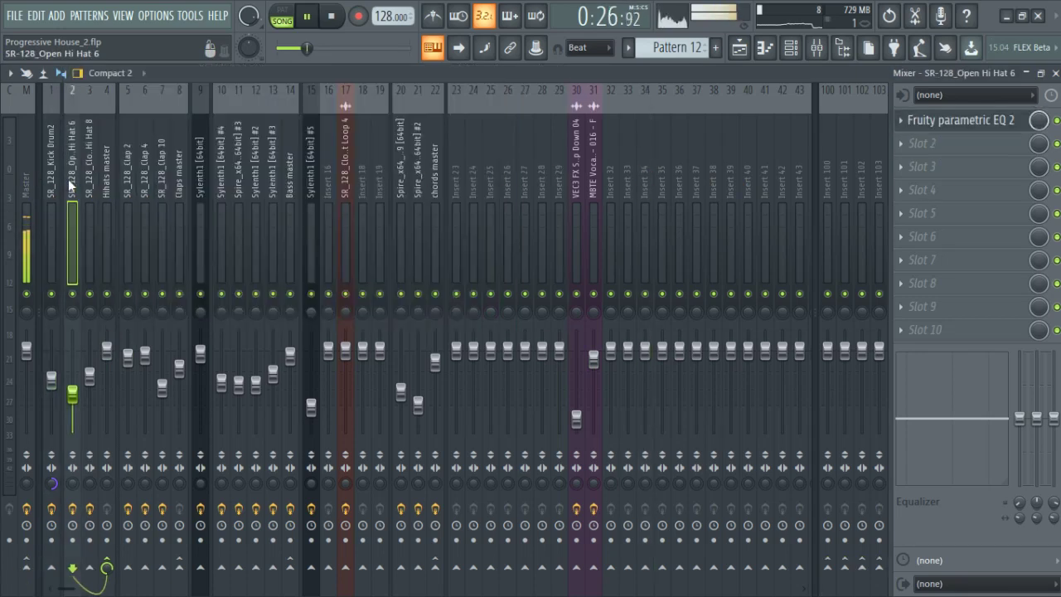
pyautogui.click(957, 121)
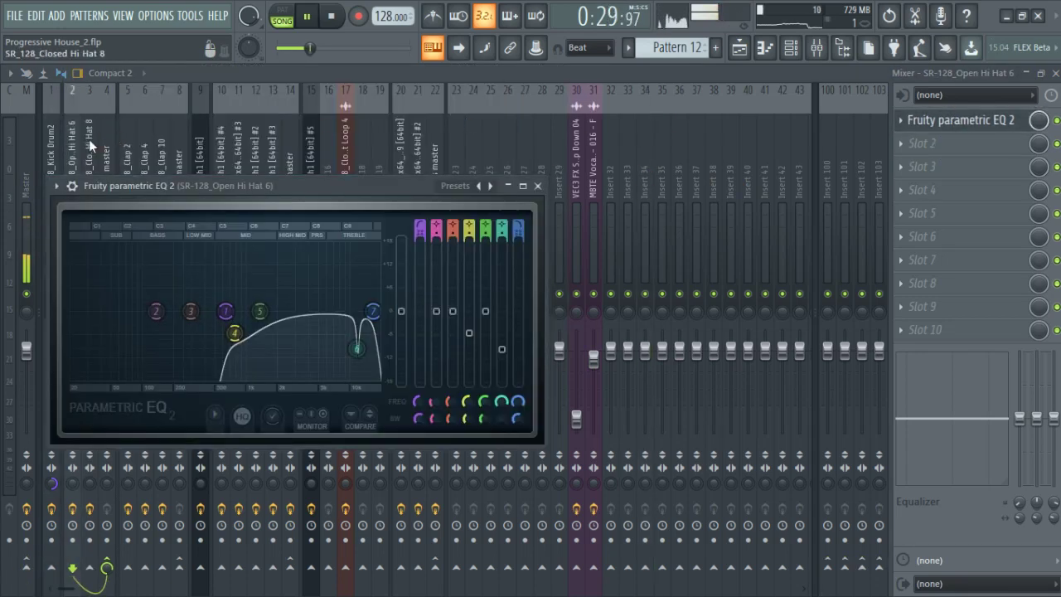
pyautogui.click(90, 139)
pyautogui.click(961, 121)
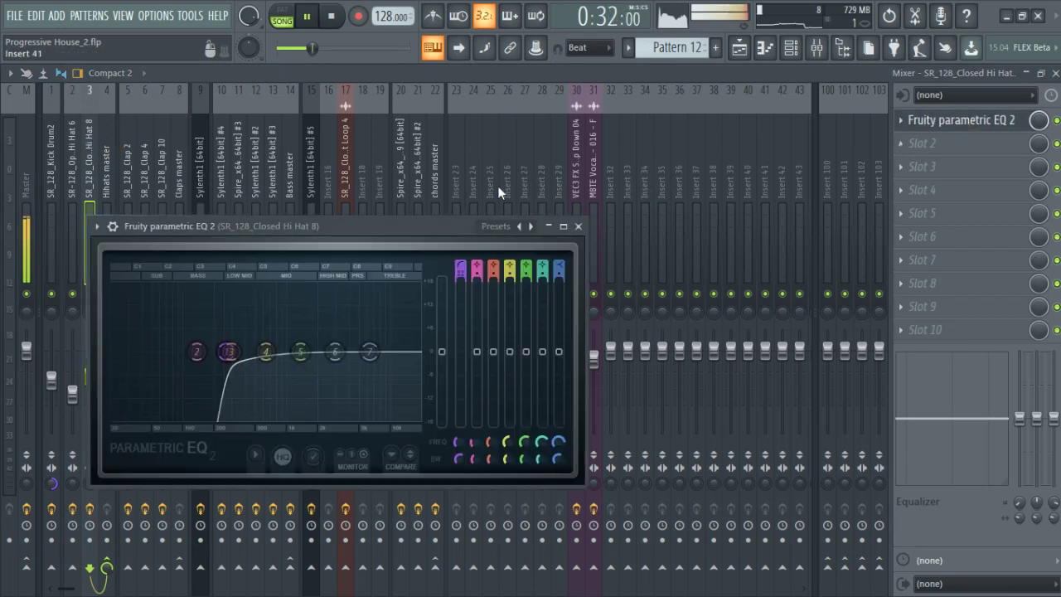
pyautogui.click(102, 153)
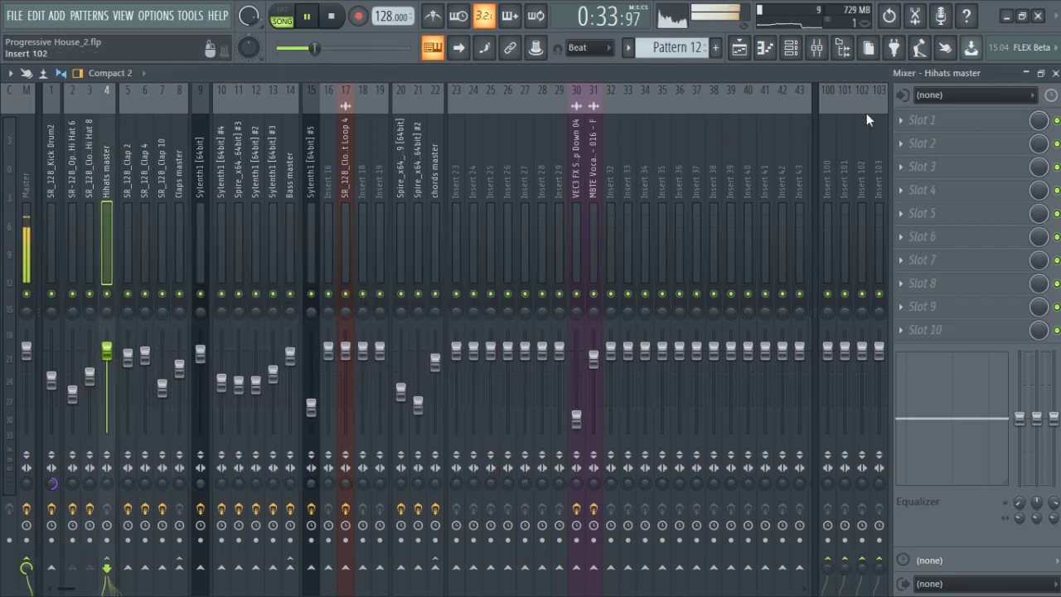
# Inspect the synth settings of the first two Spire channels, Spire and Spire #2, from the channel rack.
pyautogui.click(740, 48)
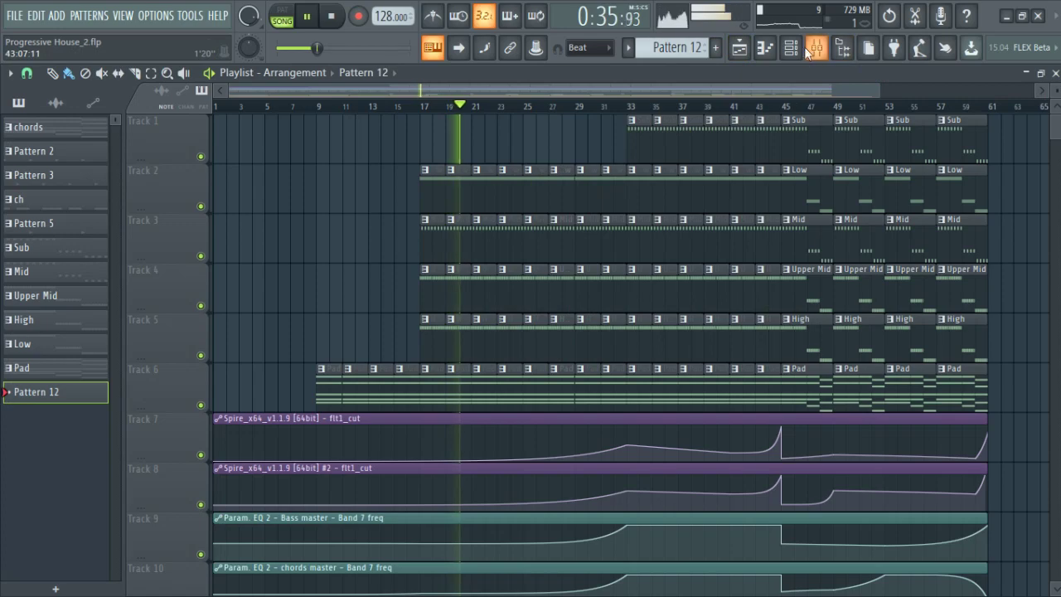
pyautogui.click(791, 49)
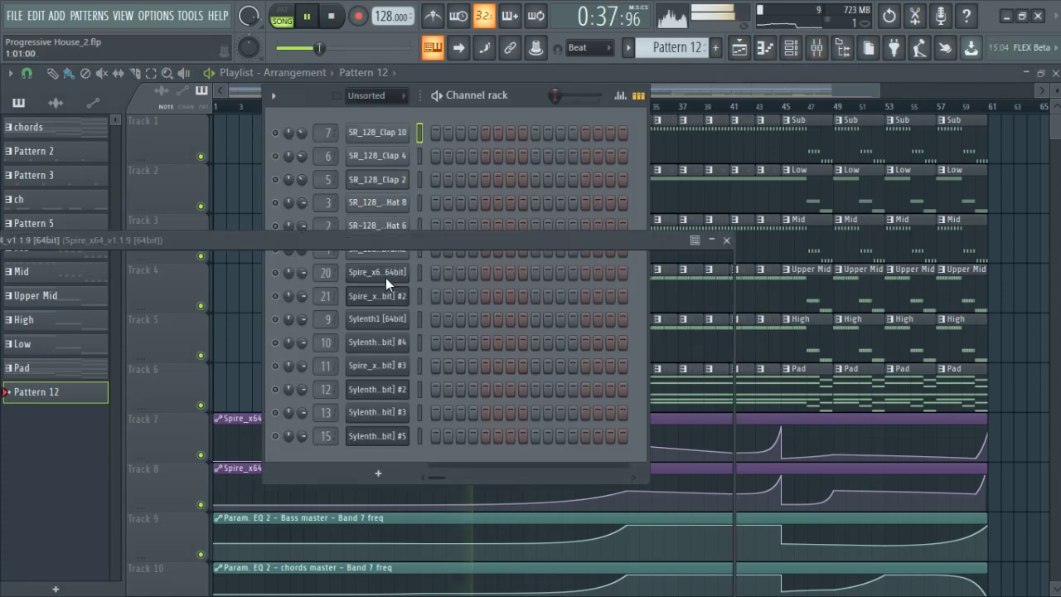
pyautogui.click(388, 275)
pyautogui.moveTo(774, 88); pyautogui.dragTo(559, 338)
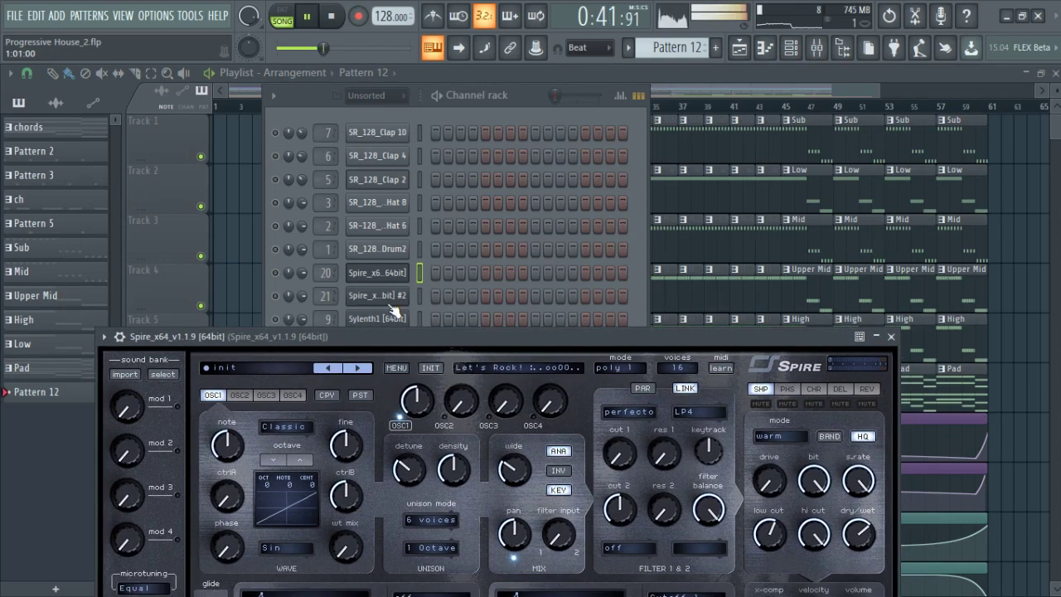
pyautogui.click(391, 302)
# Examine the FabFilter Pro-Q 2 curve on the Spire #2 mixer insert and return to the playlist.
pyautogui.click(823, 54)
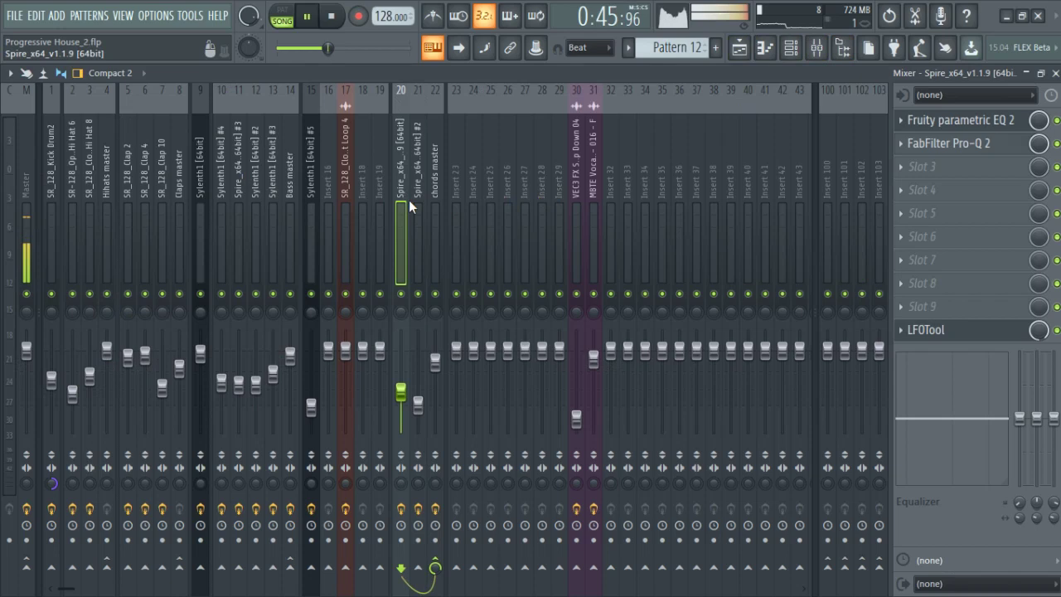
pyautogui.click(942, 168)
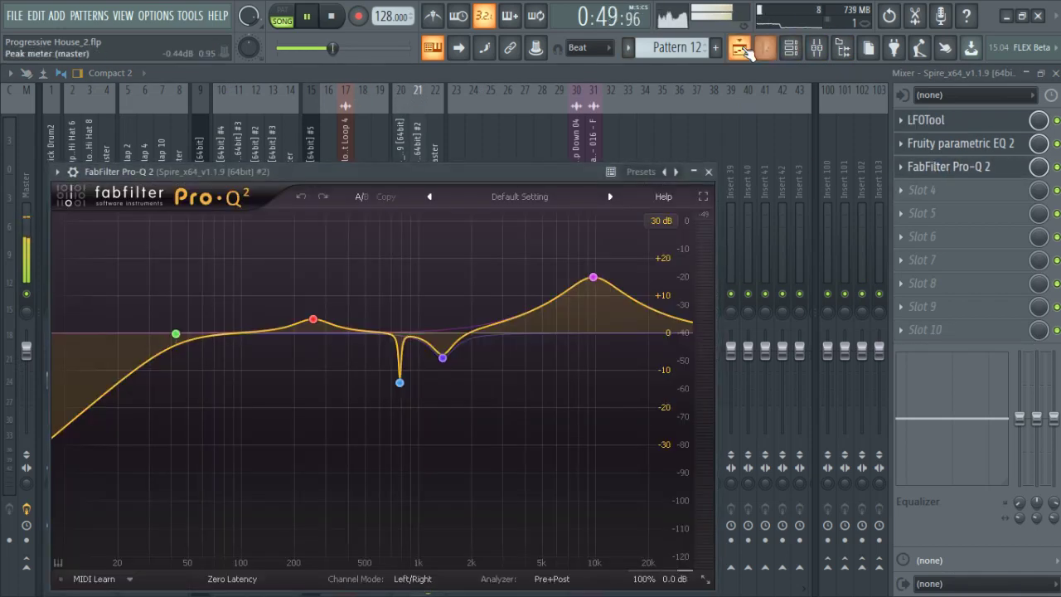
pyautogui.click(742, 49)
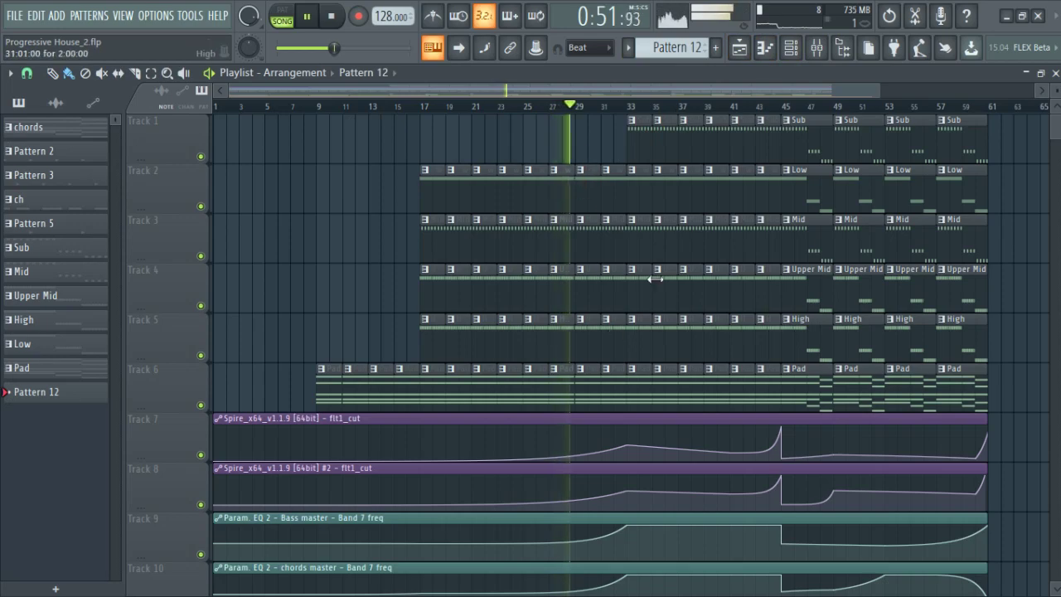
# Inspect the synth settings of the Sylenth1 and Sylenth1 #4 channels from the channel rack.
pyautogui.click(791, 48)
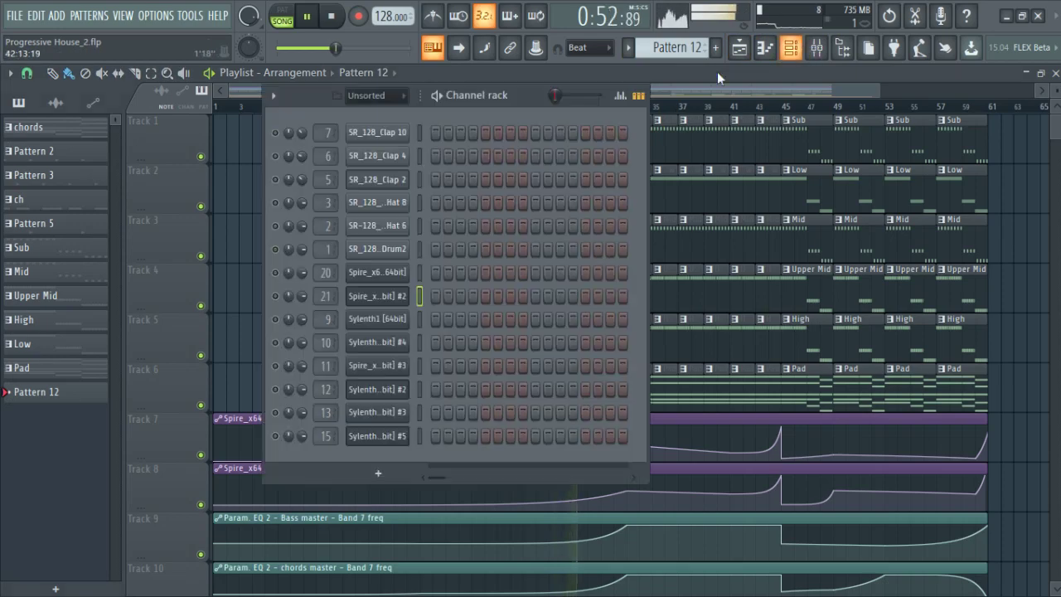
pyautogui.click(406, 321)
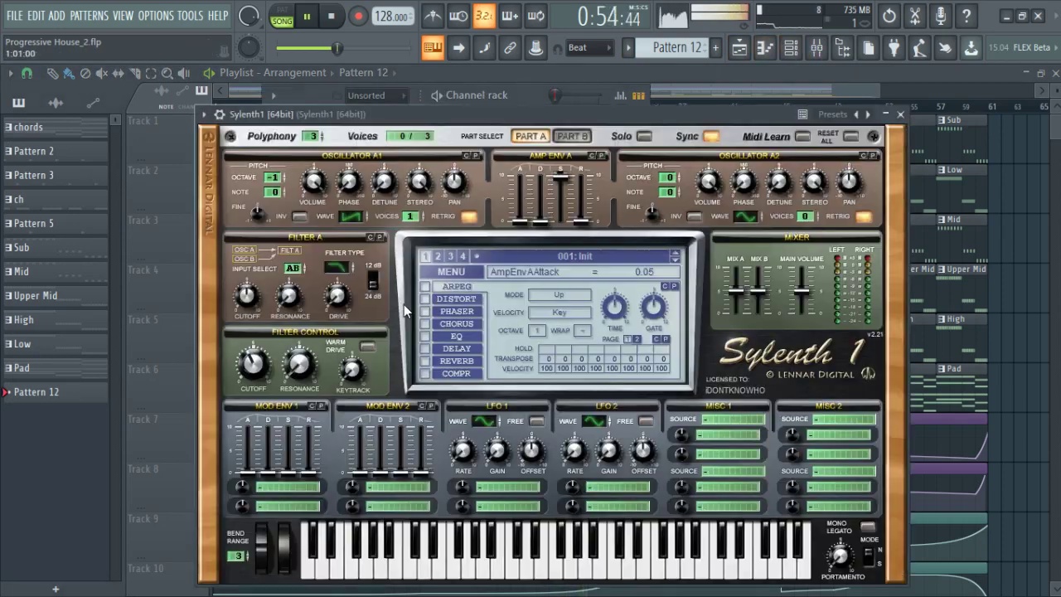
pyautogui.click(792, 58)
pyautogui.click(381, 342)
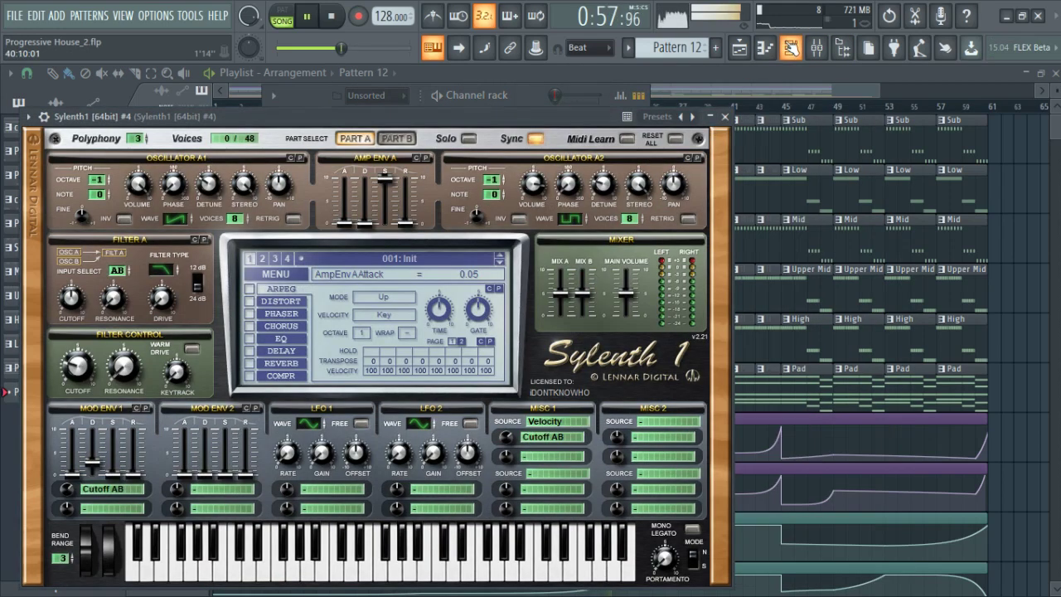
# Inspect the synth settings of the Spire #3 channel and return to the playlist.
pyautogui.click(791, 48)
pyautogui.click(725, 117)
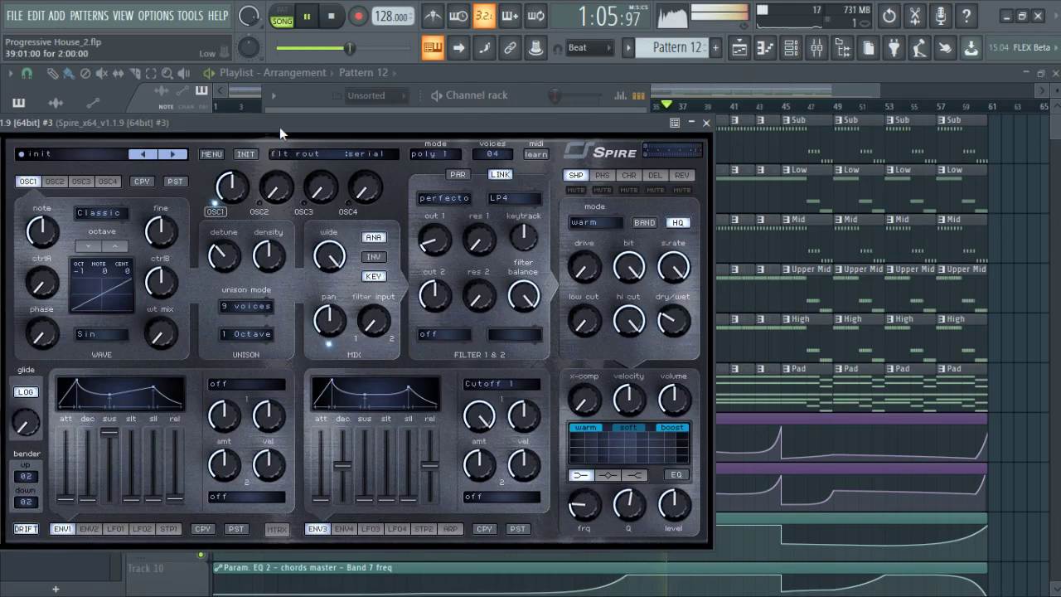
pyautogui.moveTo(280, 128); pyautogui.dragTo(365, 121)
pyautogui.click(1043, 280)
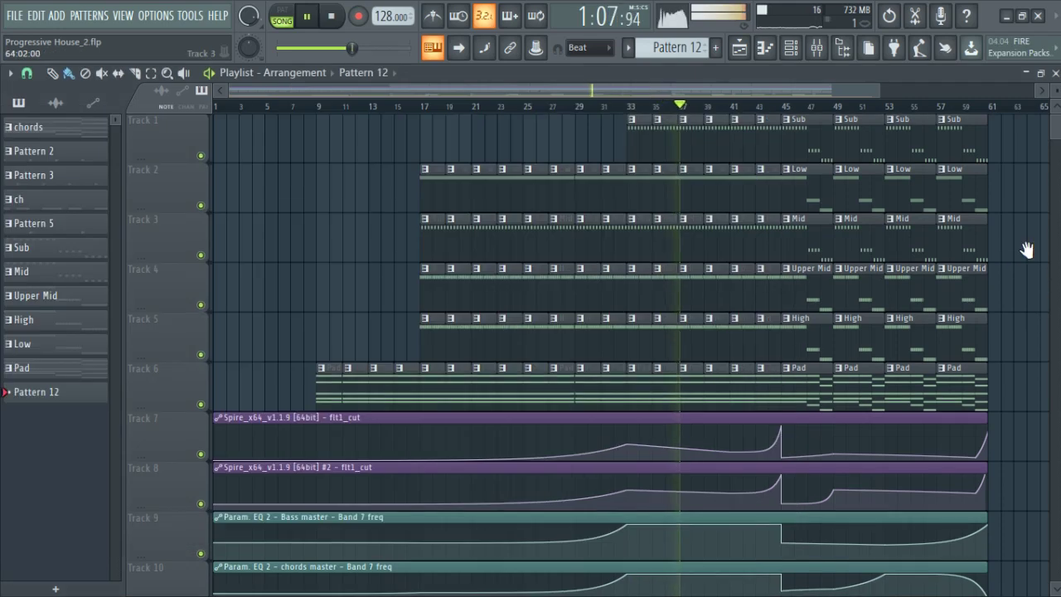
# Examine the FabFilter Pro-Q 2 curve on the Bass master mixer insert.
pyautogui.click(816, 48)
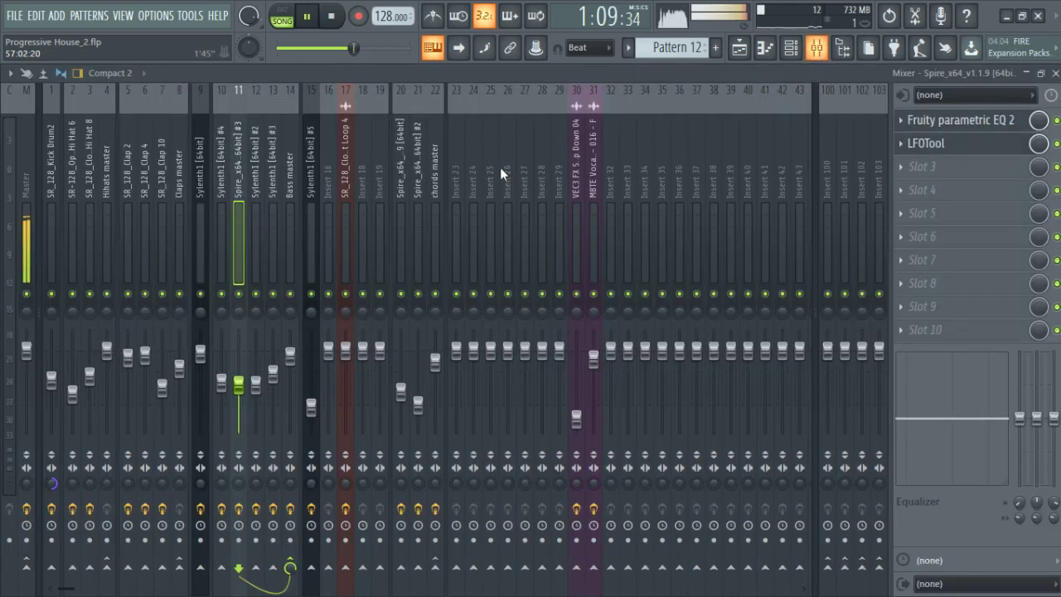
pyautogui.click(287, 201)
pyautogui.click(275, 203)
pyautogui.click(288, 210)
pyautogui.click(936, 141)
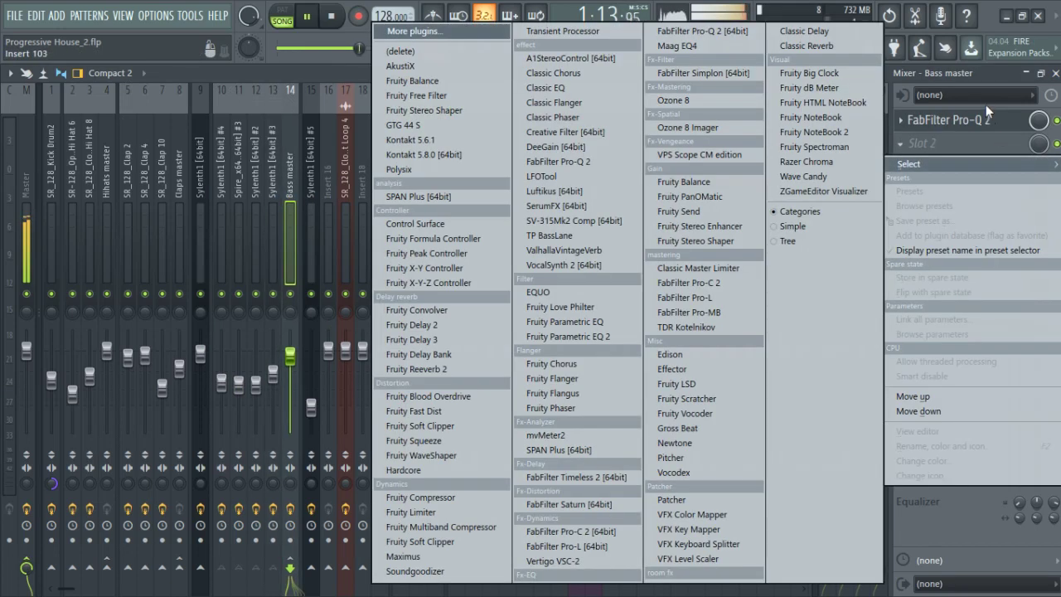
pyautogui.click(975, 75)
pyautogui.click(975, 122)
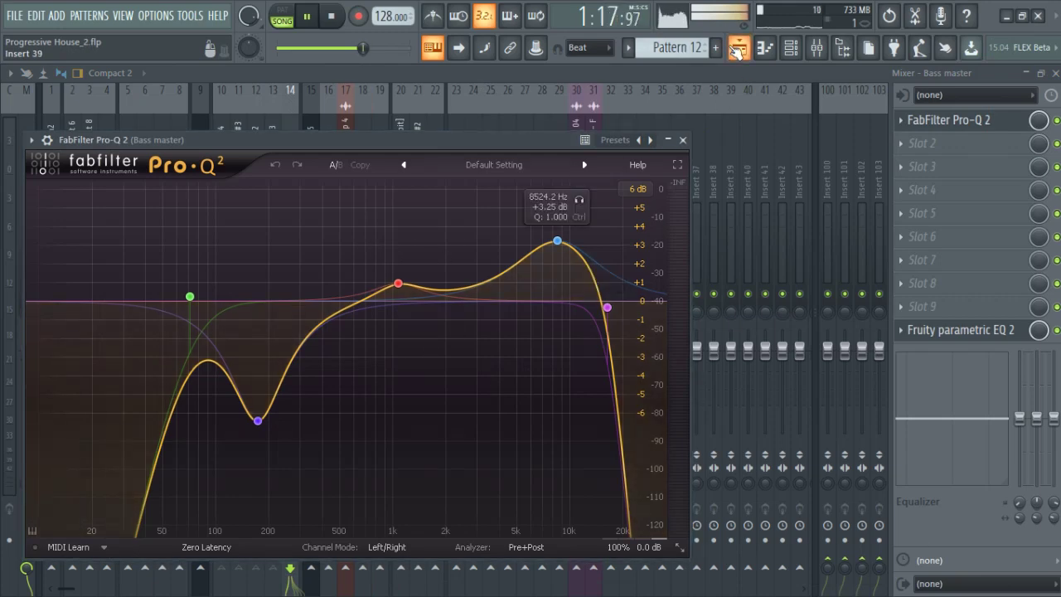
# Look over the playlist arrangement, from the bass layers and automation clips down to the drum and effect tracks.
pyautogui.click(736, 50)
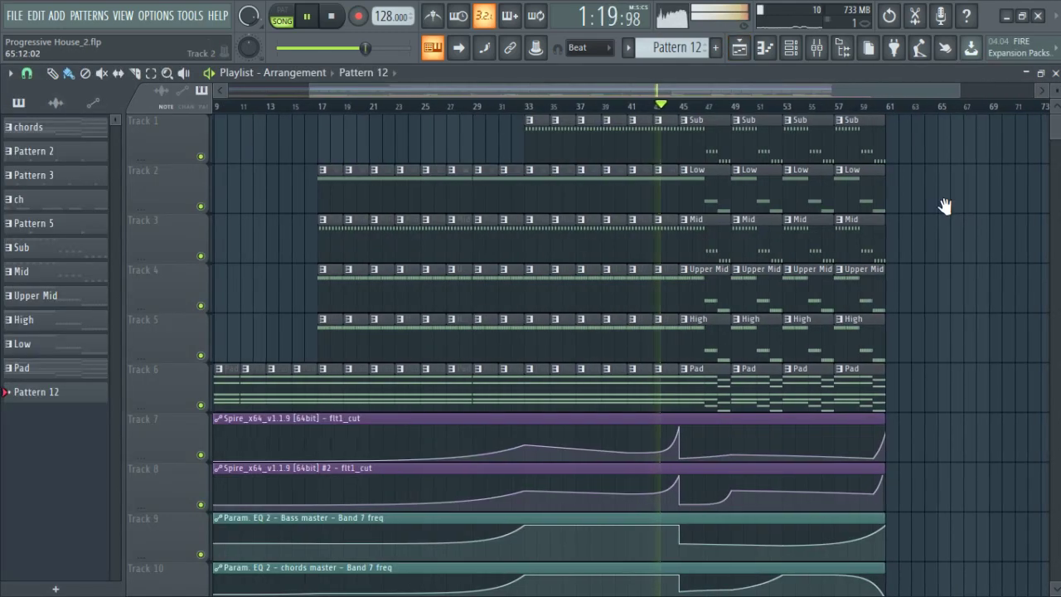
pyautogui.scroll(-1, 945, 187)
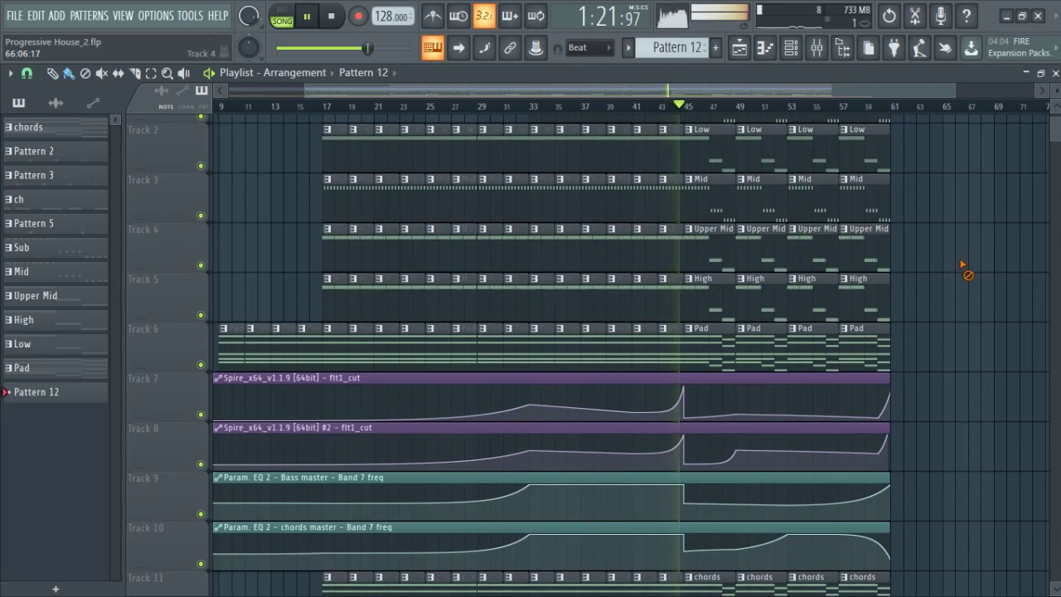
pyautogui.scroll(-4, 963, 272)
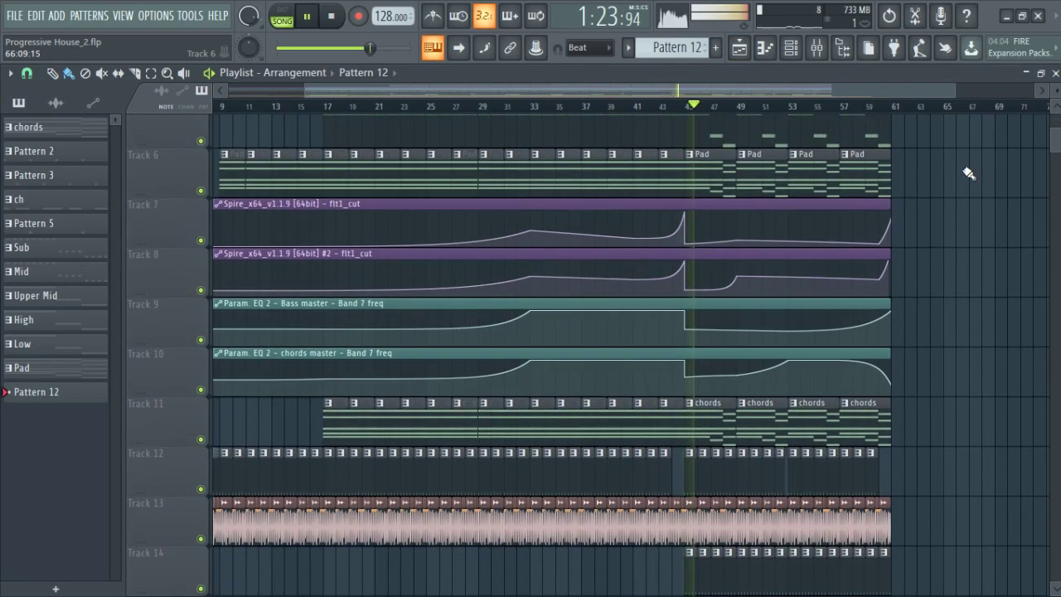
pyautogui.scroll(-4, 959, 165)
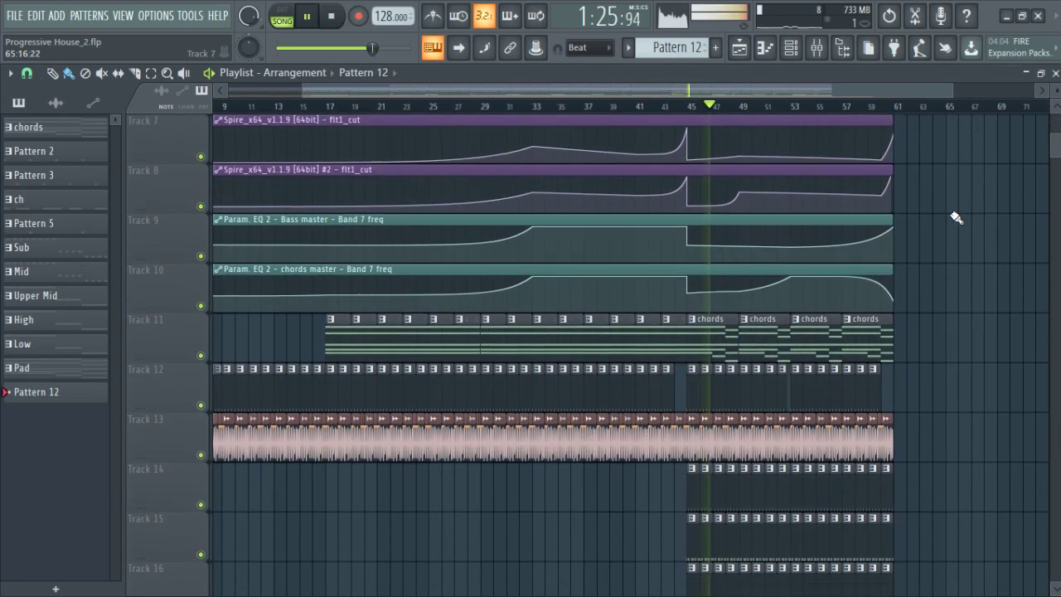
pyautogui.scroll(-3, 949, 154)
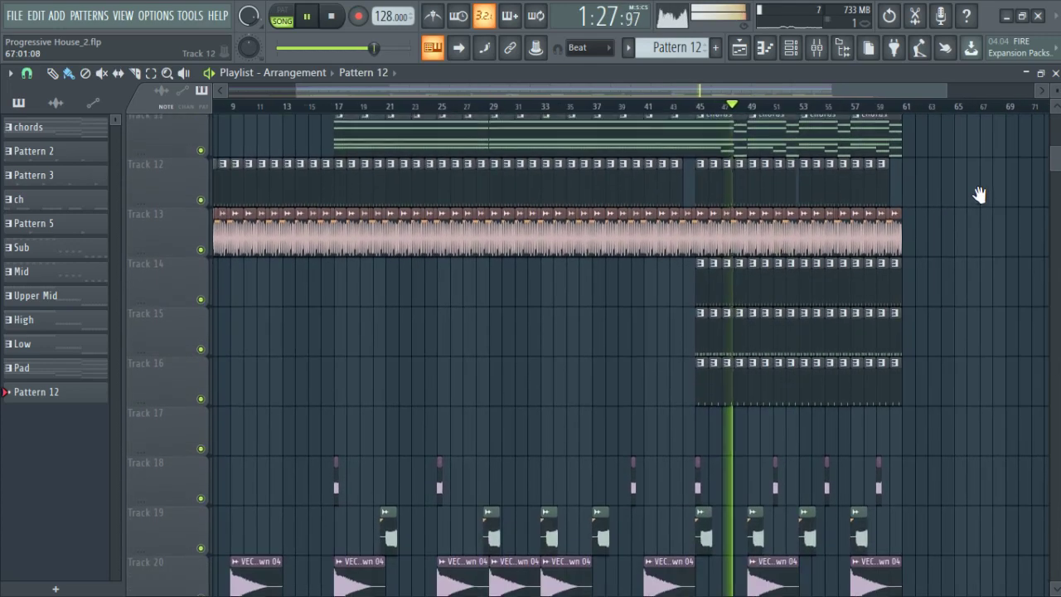
pyautogui.scroll(1, 977, 199)
pyautogui.scroll(2, 974, 214)
pyautogui.scroll(5, 944, 261)
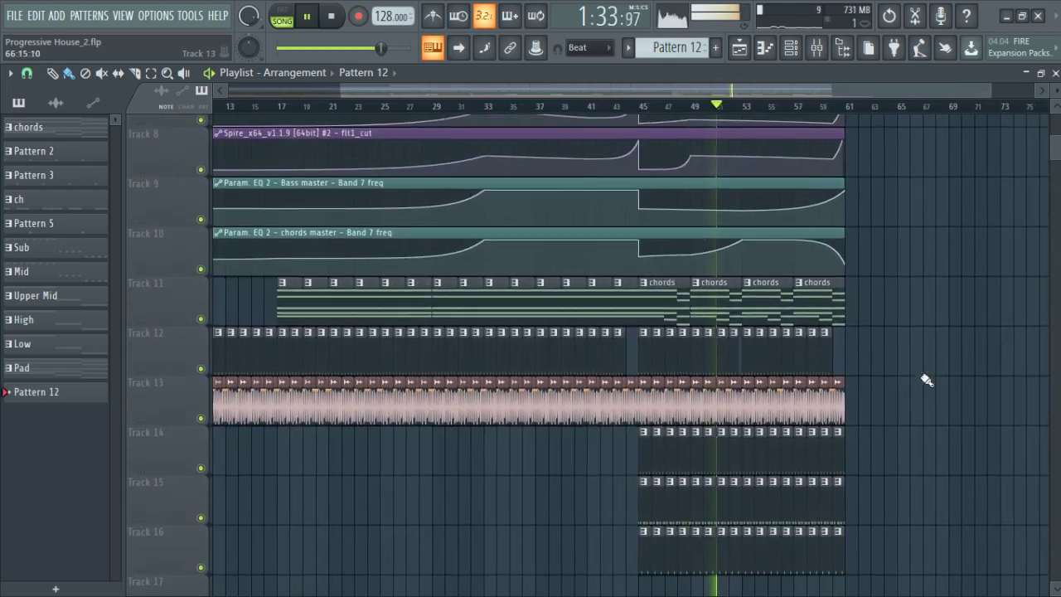
# Examine the notes of the chords pattern in the piano roll and return to the playlist's upper tracks.
pyautogui.doubleClick(759, 305)
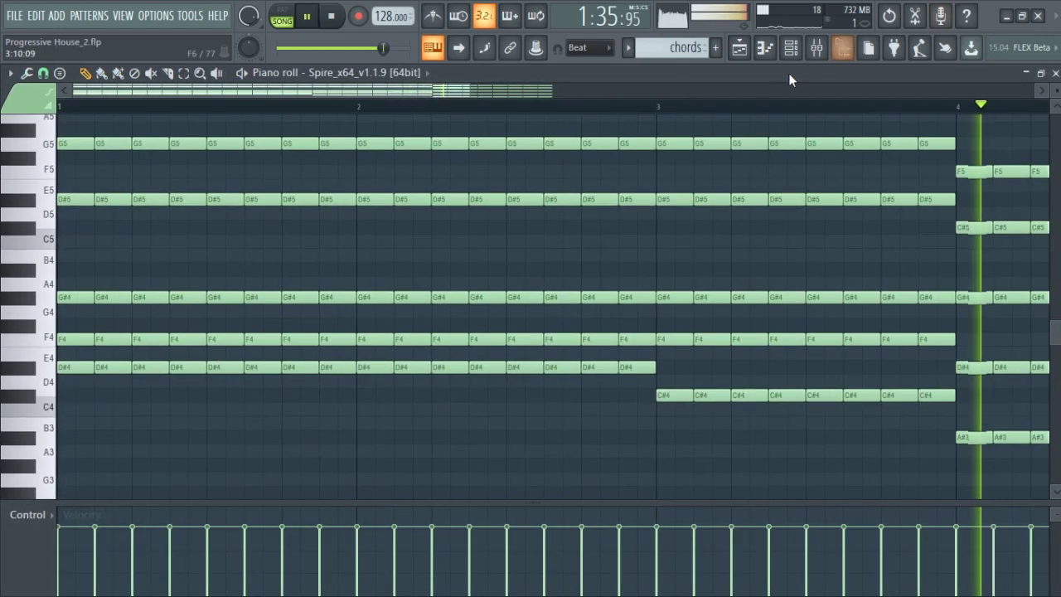
pyautogui.click(750, 51)
pyautogui.scroll(5, 885, 483)
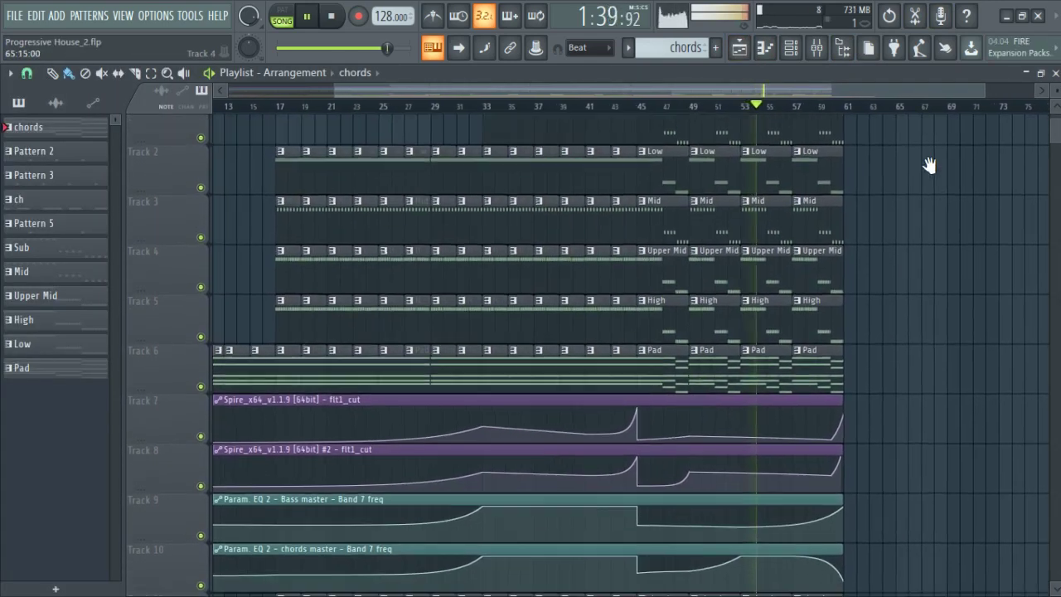
# Look over the playlist arrangement from the bass layers down to the effect and master tracks, and stop playback.
pyautogui.scroll(-5, 926, 166)
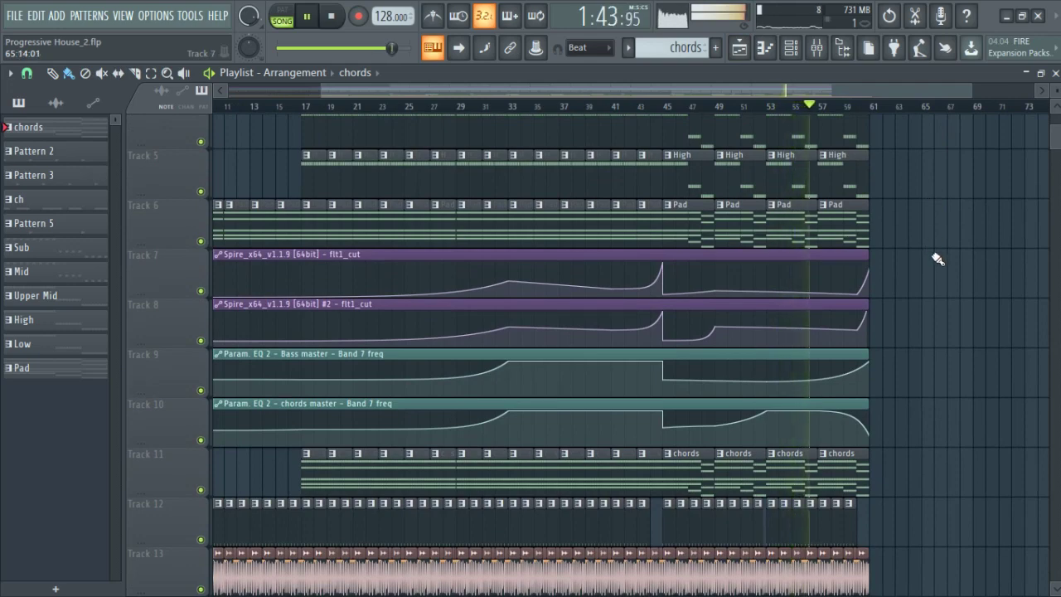
pyautogui.scroll(-15, 918, 170)
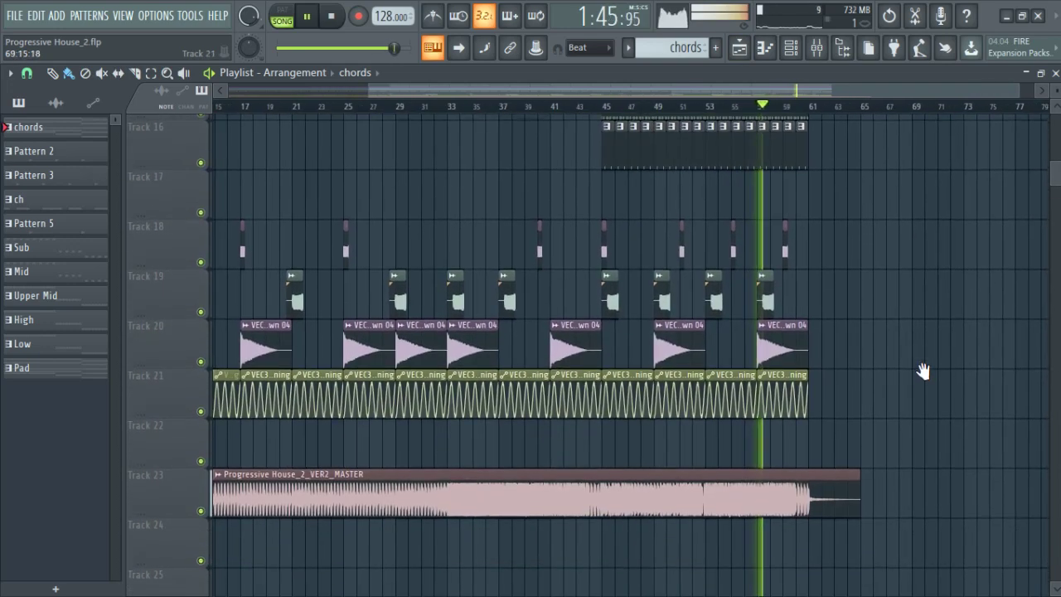
pyautogui.scroll(14, 923, 371)
pyautogui.scroll(7, 920, 271)
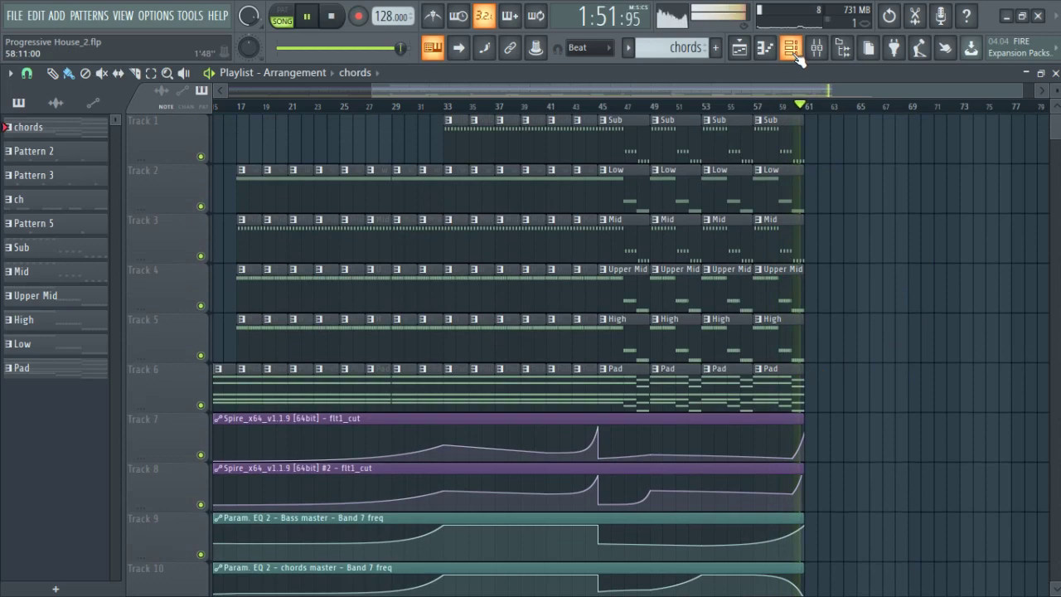
pyautogui.scroll(-14, 895, 213)
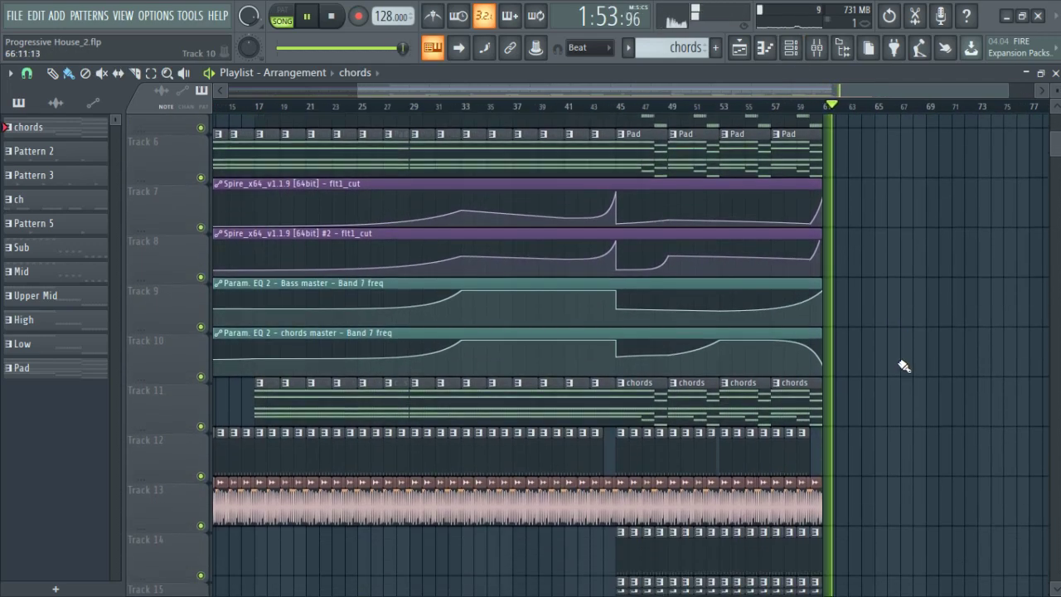
pyautogui.scroll(-3, 907, 335)
pyautogui.scroll(17, 878, 286)
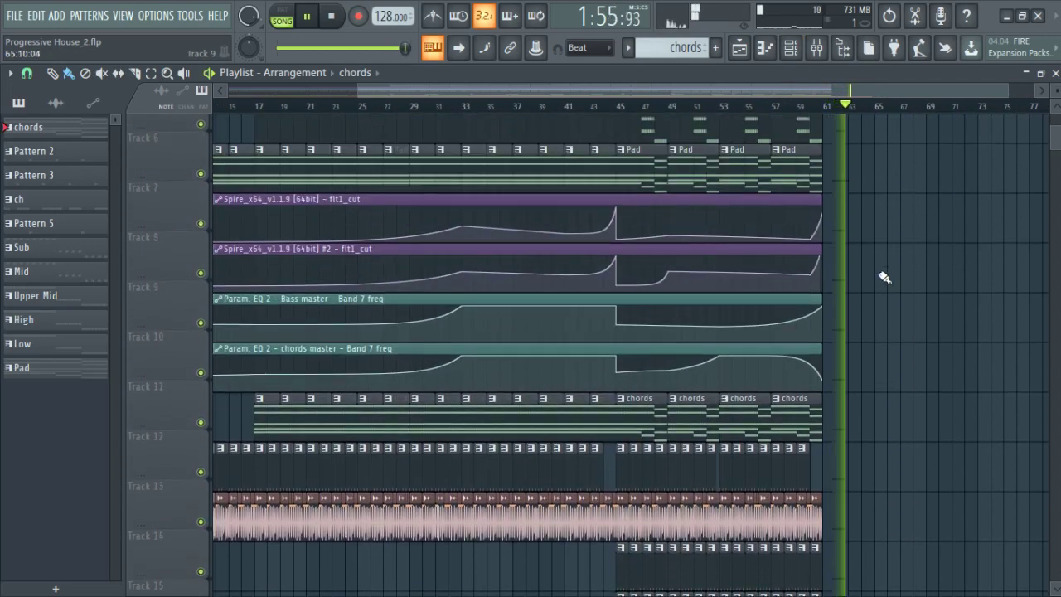
pyautogui.press('space')
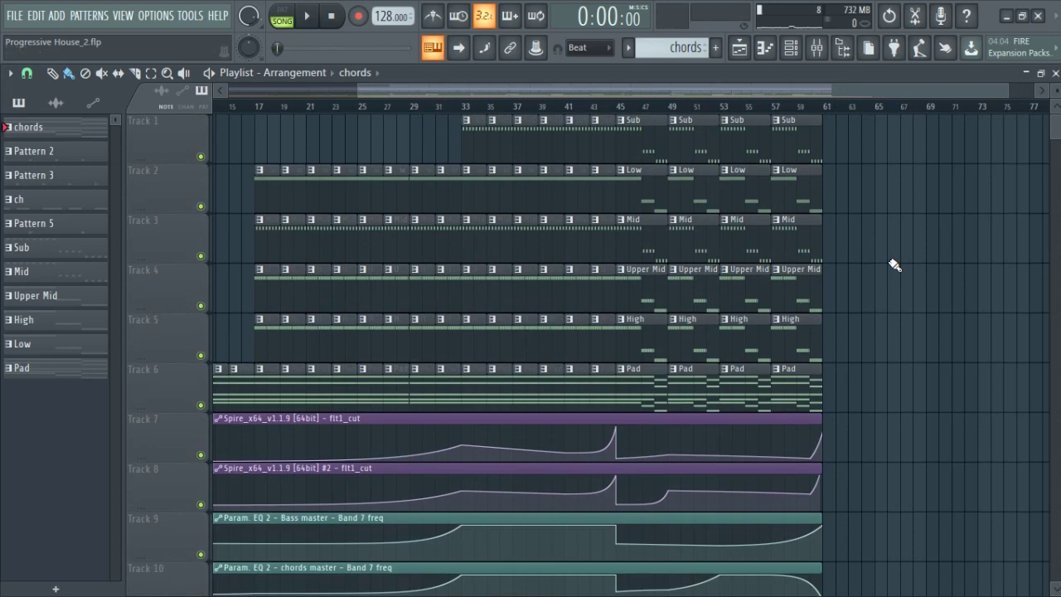
# Check the channel rack, play the chords pattern's notes in the piano roll, and return to the playlist.
pyautogui.click(794, 49)
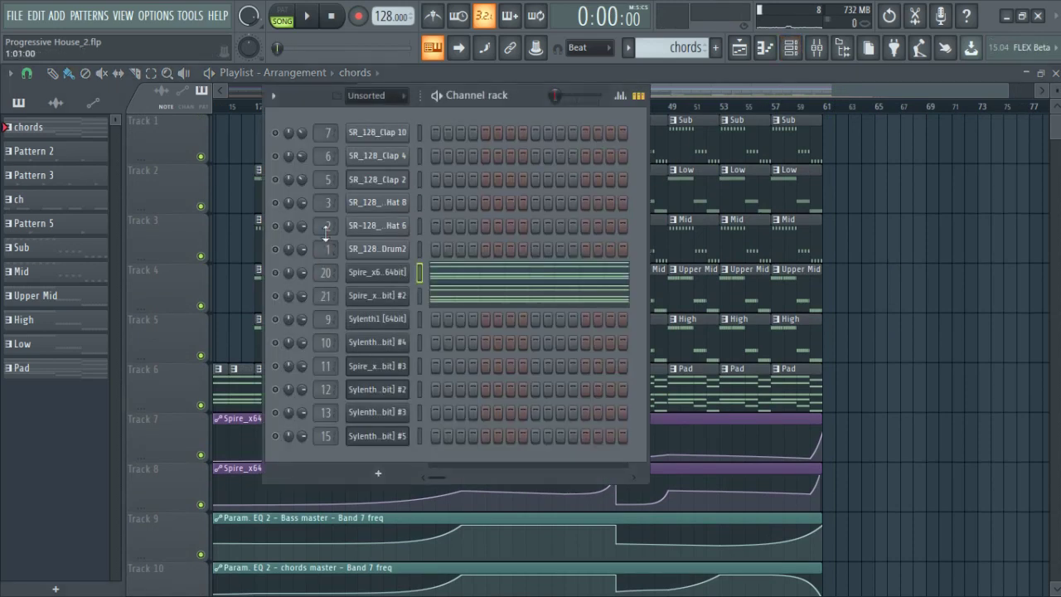
pyautogui.rightClick(922, 243)
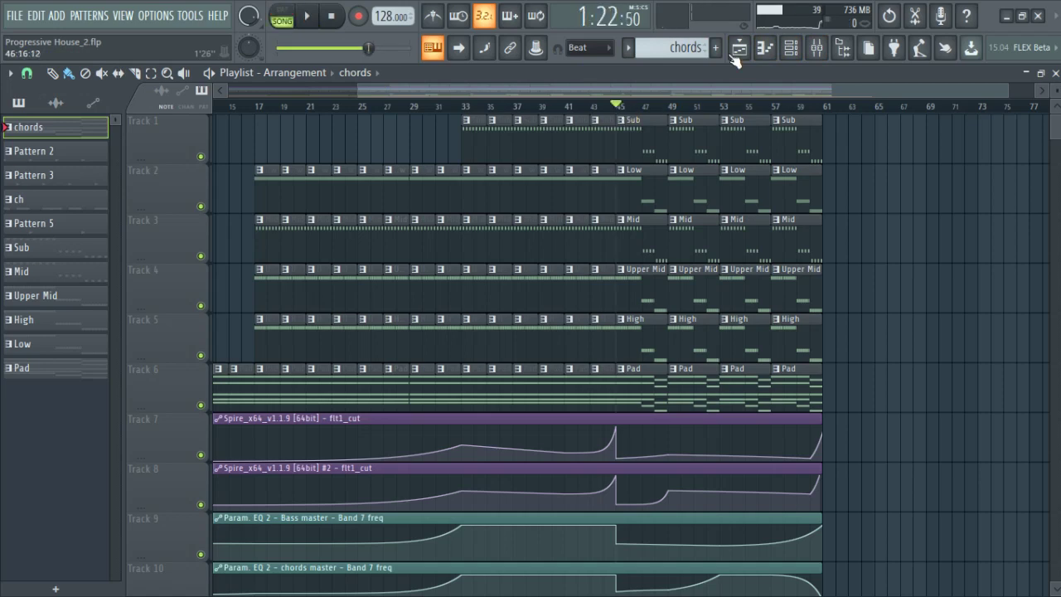
pyautogui.click(766, 48)
pyautogui.press('space')
pyautogui.scroll(-2, 450, 260)
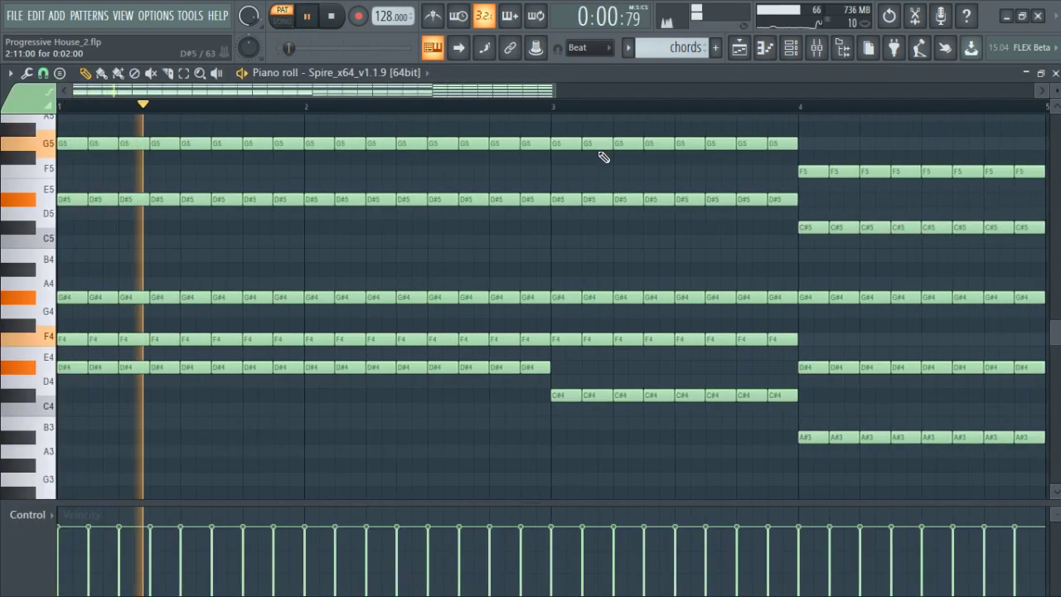
pyautogui.press('space')
pyautogui.click(737, 47)
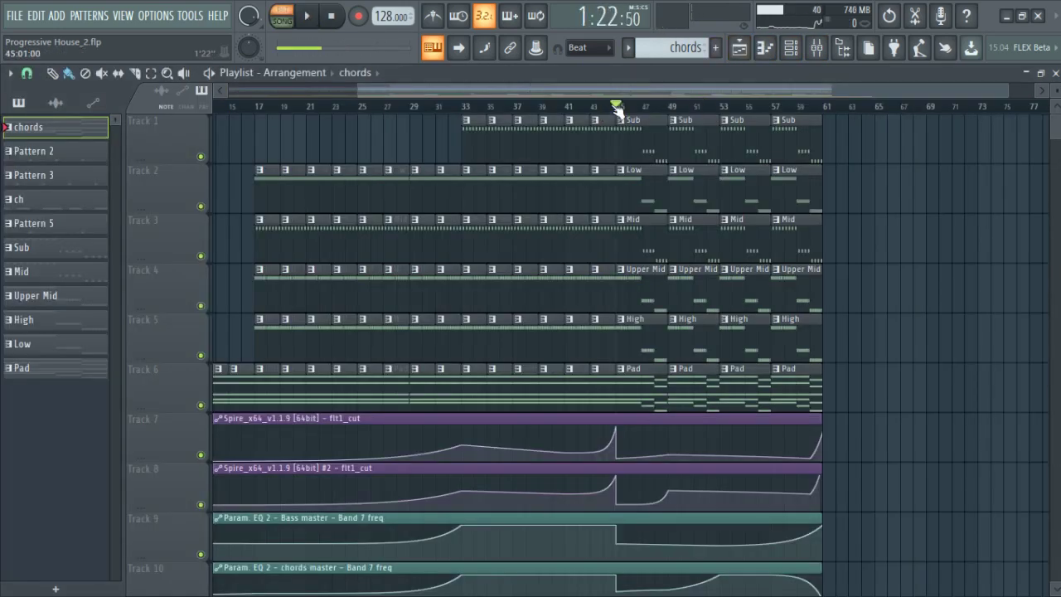
# Play the chords pattern and examine the LFOTool, Fruity parametric EQ 2 and FabFilter Pro-Q 2 effects on the first Spire mixer insert.
pyautogui.scroll(5, 613, 114)
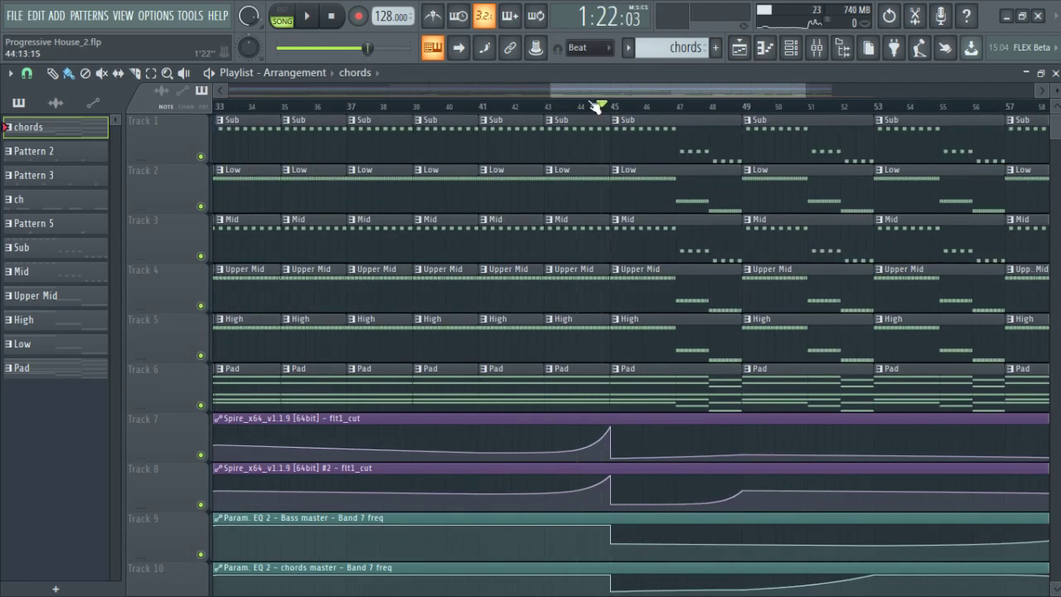
pyautogui.click(766, 48)
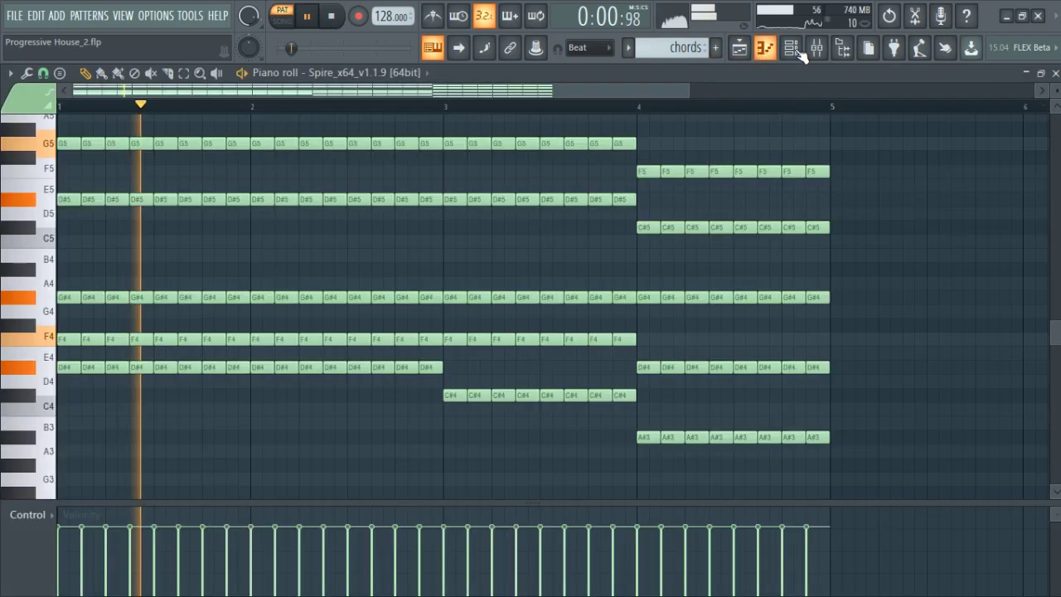
pyautogui.click(816, 47)
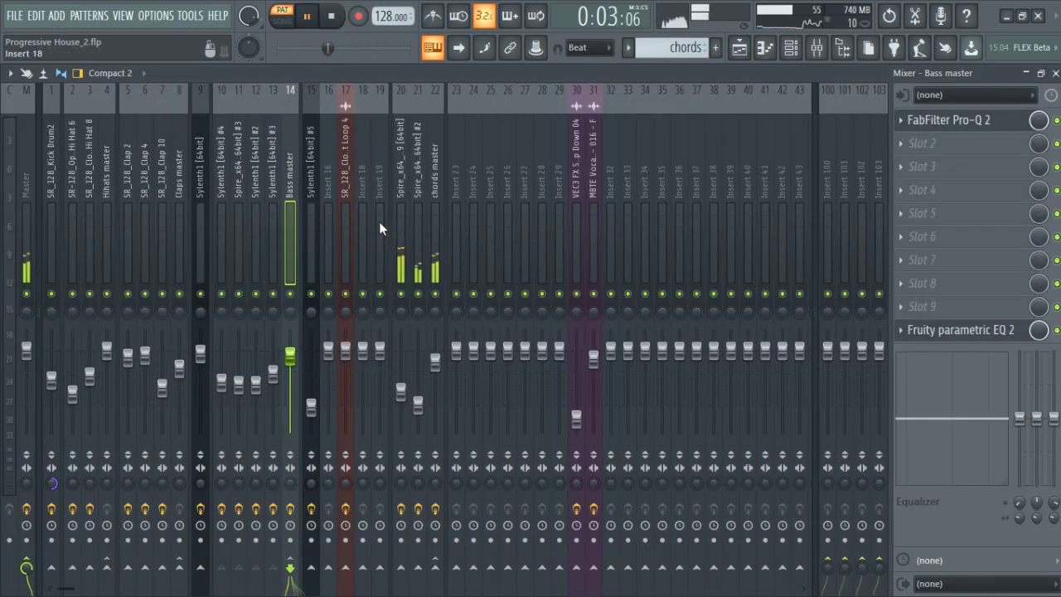
pyautogui.click(400, 220)
pyautogui.click(969, 124)
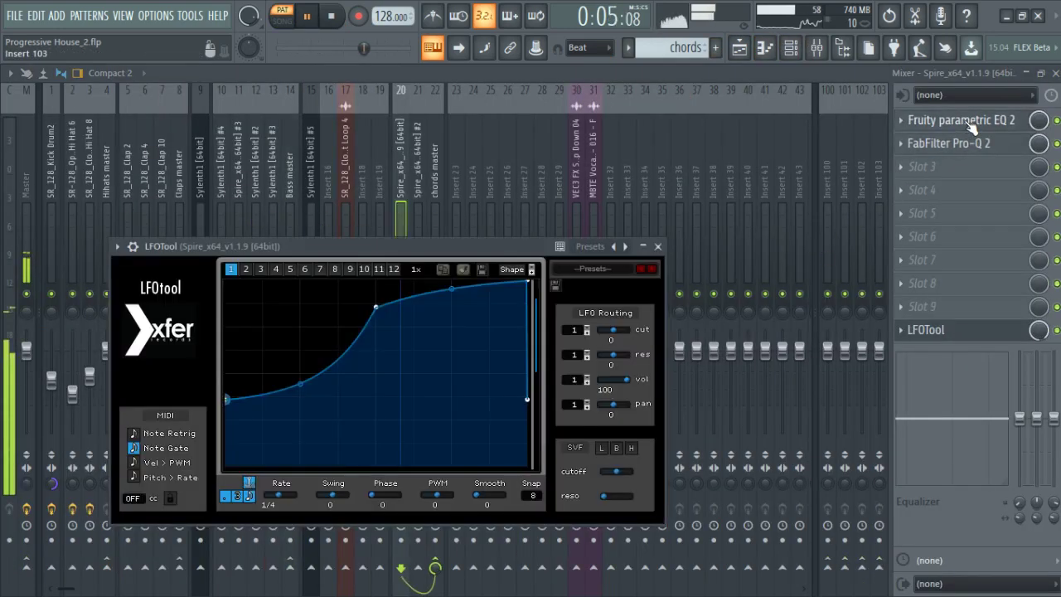
pyautogui.click(972, 125)
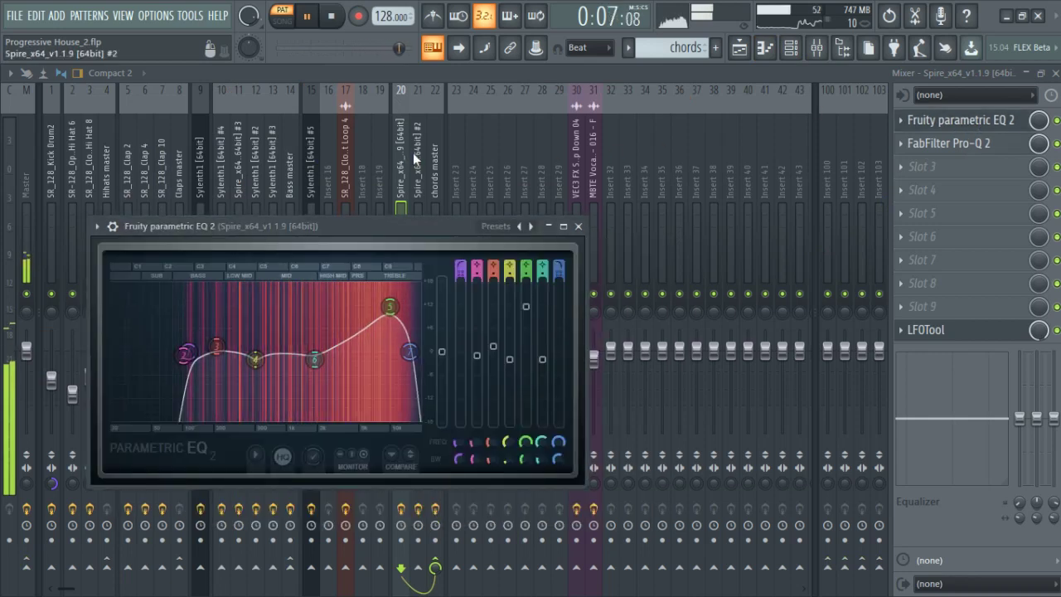
pyautogui.click(969, 146)
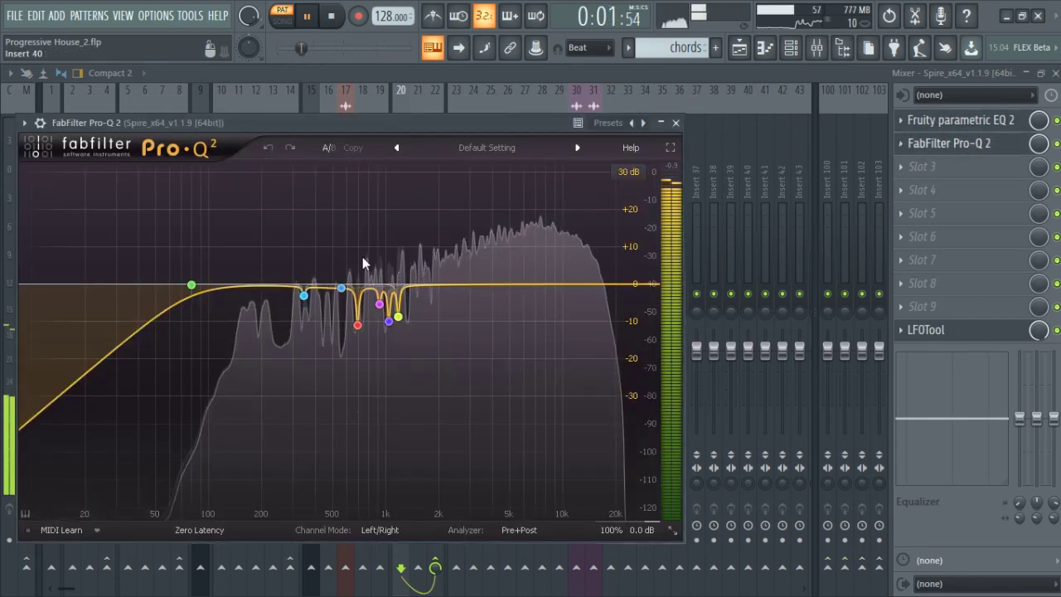
pyautogui.click(738, 48)
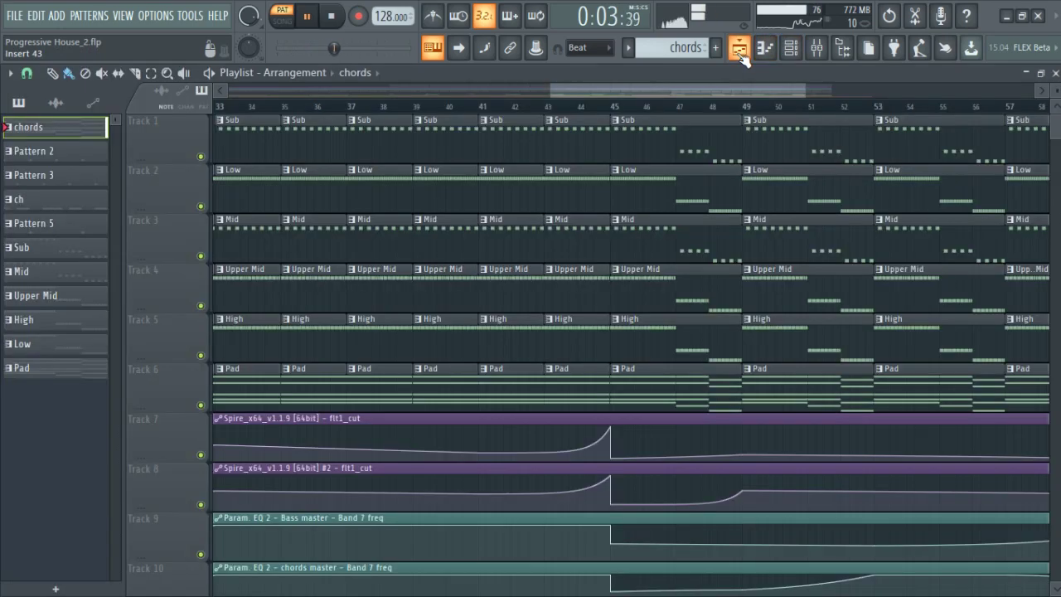
# Examine the Fruity parametric EQ 2 curve on the SR_128_Kick Drum2 mixer insert with Pattern 2 playing, and return to the playlist.
pyautogui.click(817, 50)
pyautogui.click(53, 193)
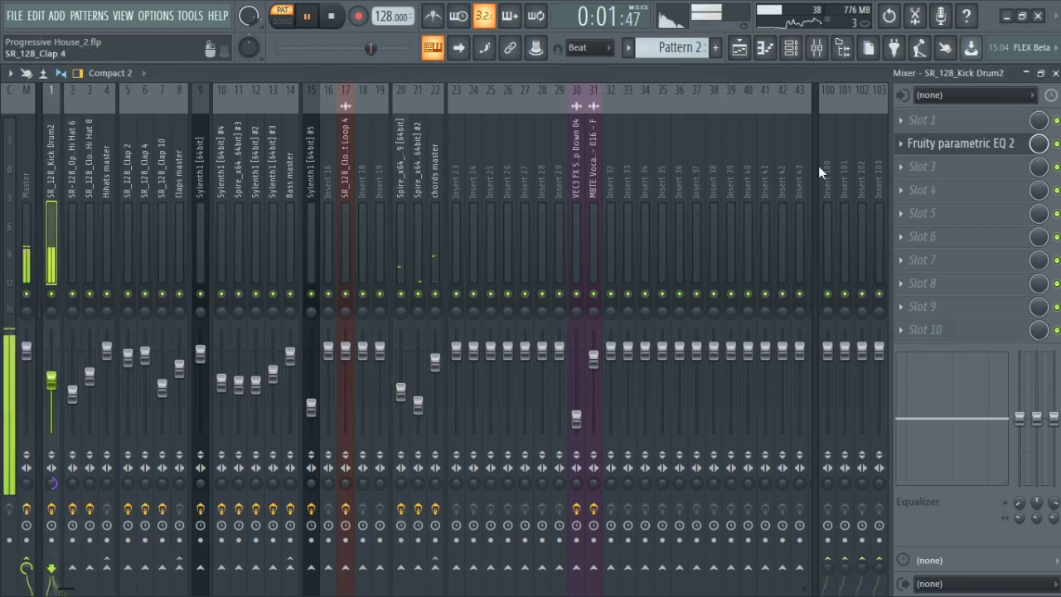
pyautogui.click(939, 158)
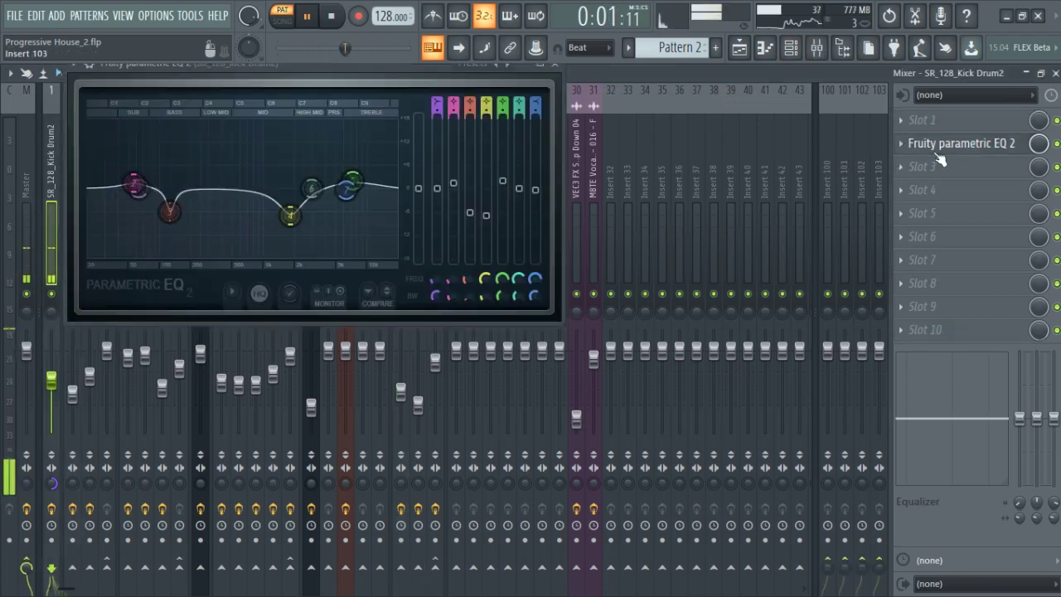
pyautogui.click(738, 49)
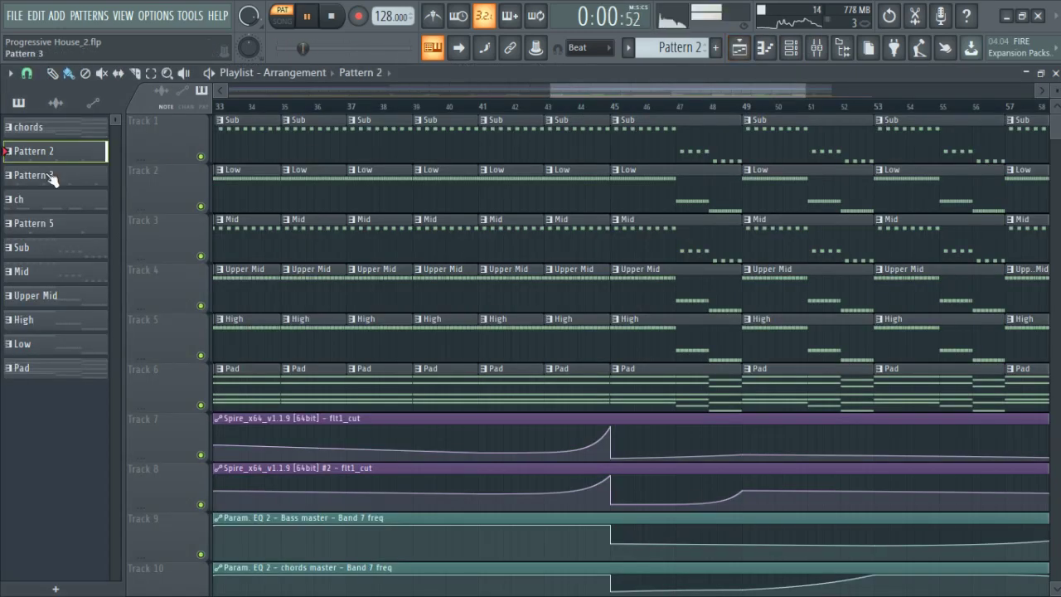
# Play Pattern 3, examine the Fruity parametric EQ 2 curve on the Open Hi Hat 6 mixer insert, and return to the playlist.
pyautogui.click(50, 176)
pyautogui.click(818, 53)
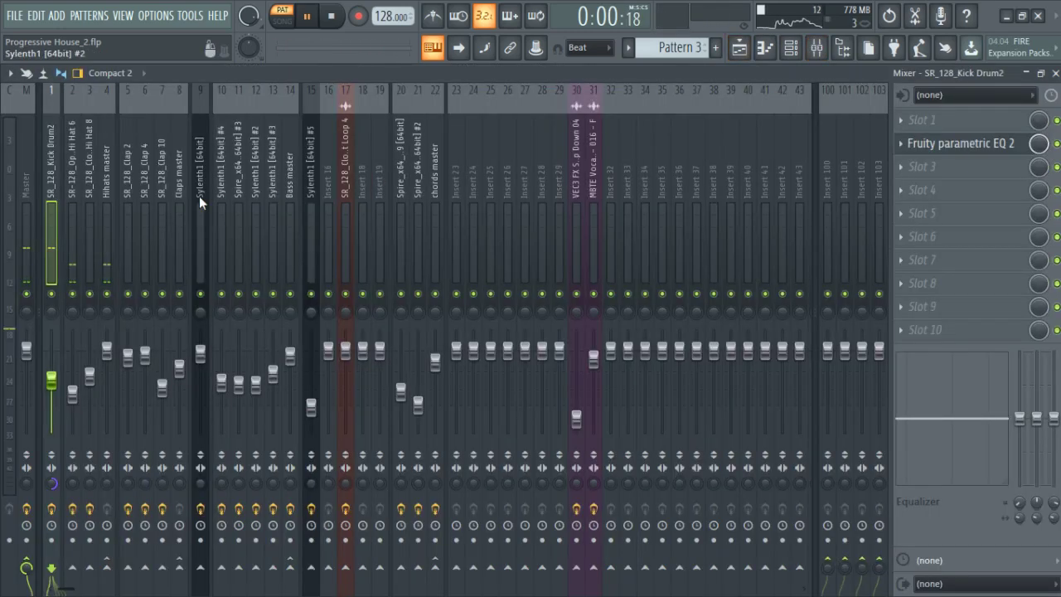
pyautogui.click(72, 242)
pyautogui.click(928, 120)
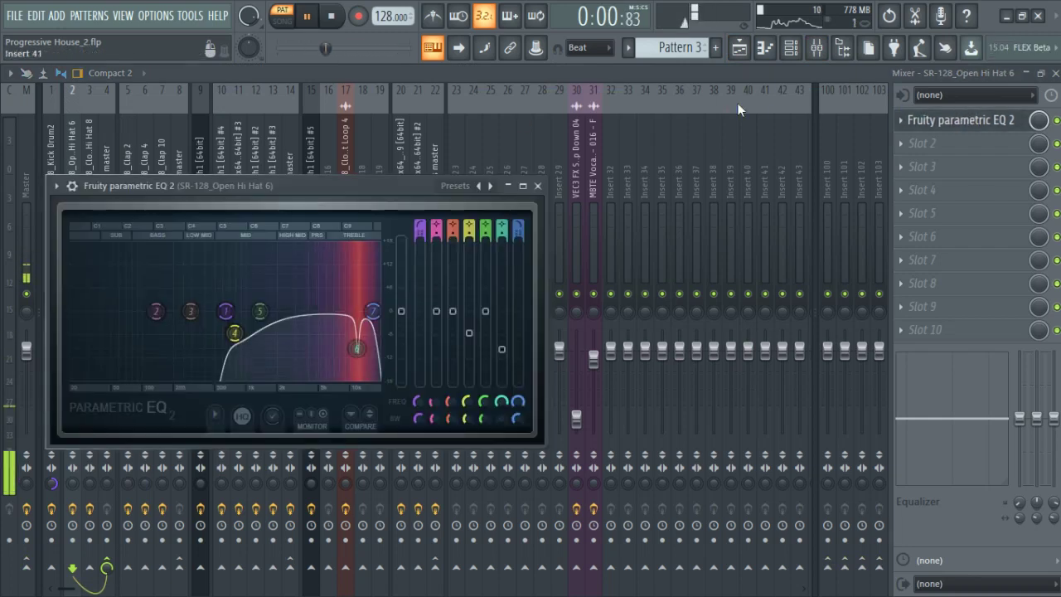
pyautogui.click(738, 48)
# Play the ch pattern and examine its SR_128_Closed Hi Hat 8 notes in the piano roll.
pyautogui.click(35, 199)
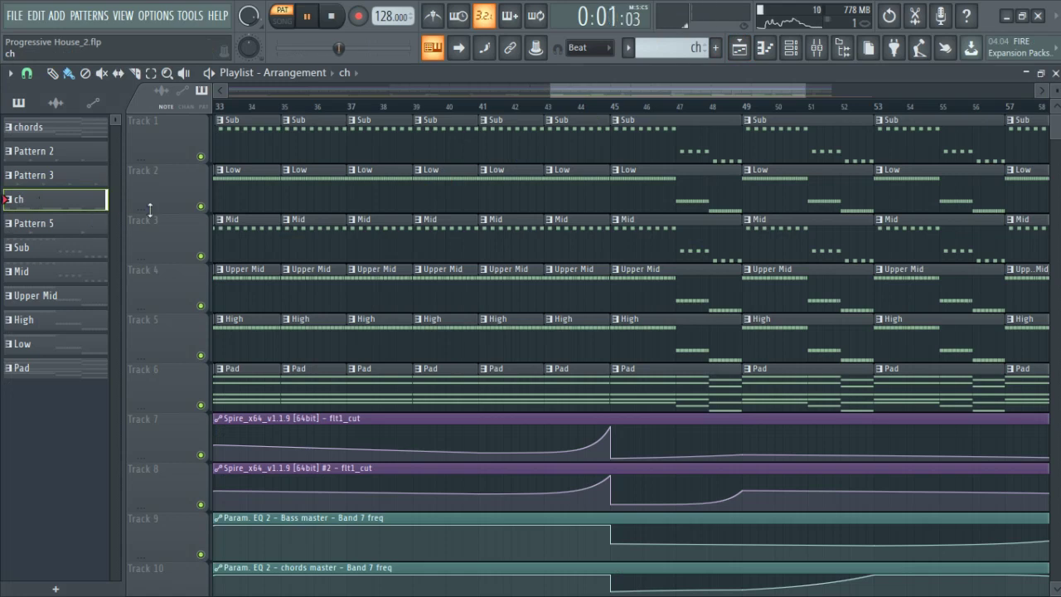
pyautogui.click(766, 47)
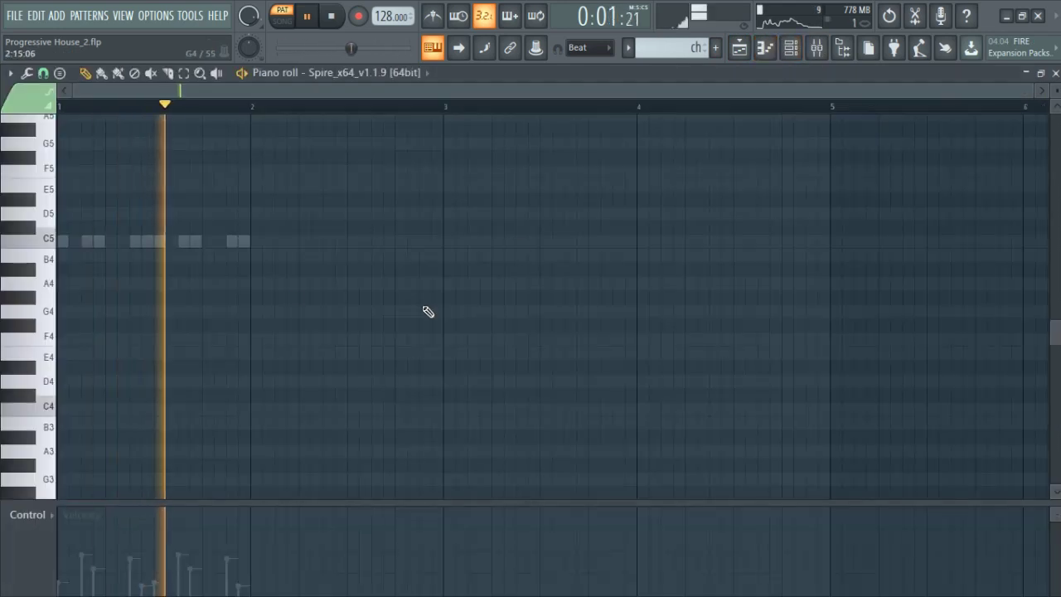
pyautogui.doubleClick(185, 241)
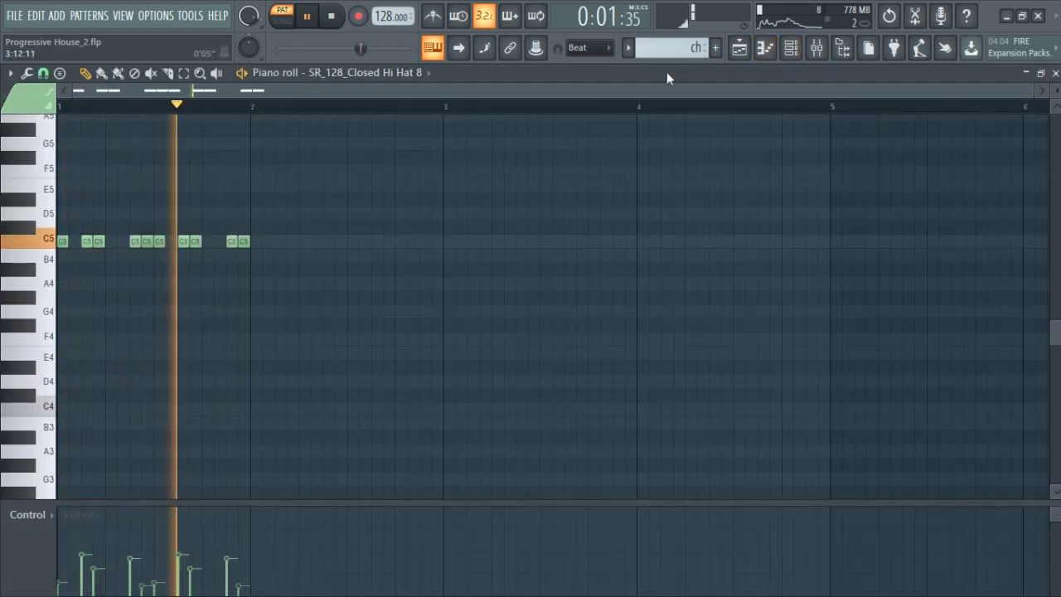
# Switch to Pattern 5 and inspect the sampler settings of the SR_128_Clap 2, Clap 4 and Clap 10 channels.
pyautogui.click(715, 47)
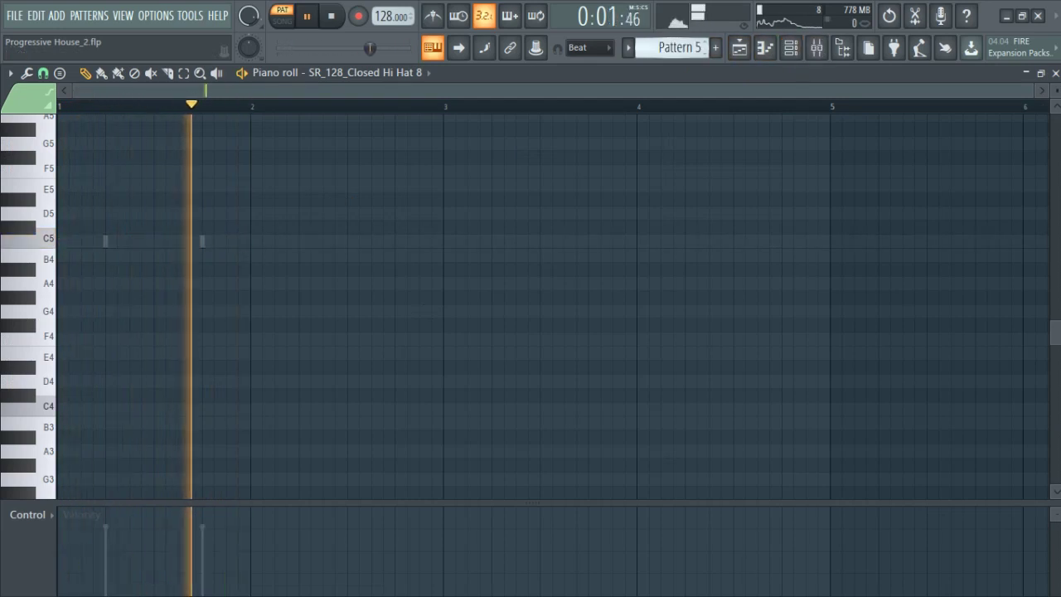
pyautogui.click(791, 52)
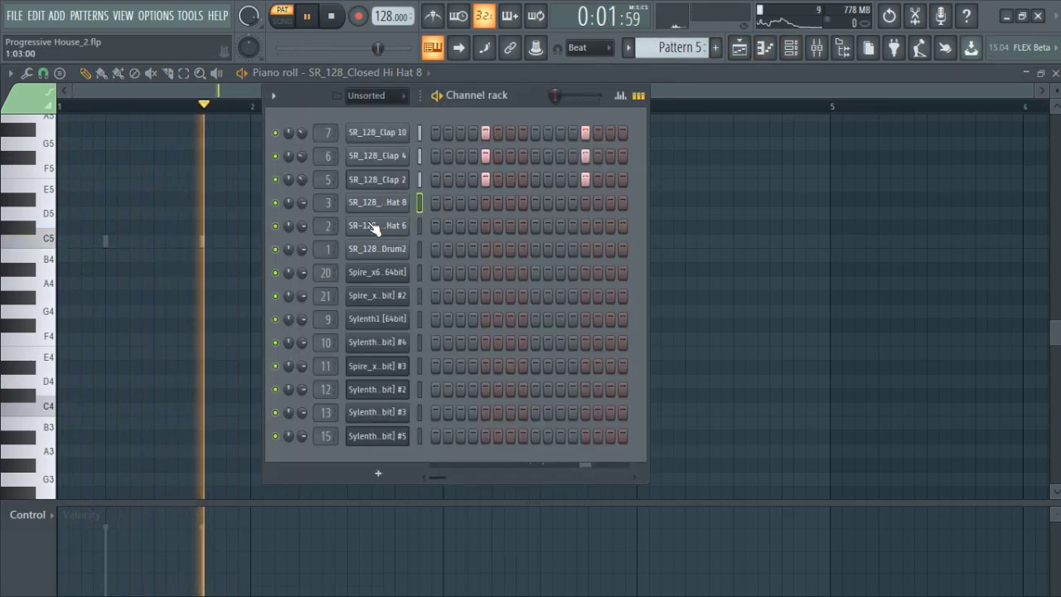
pyautogui.click(396, 178)
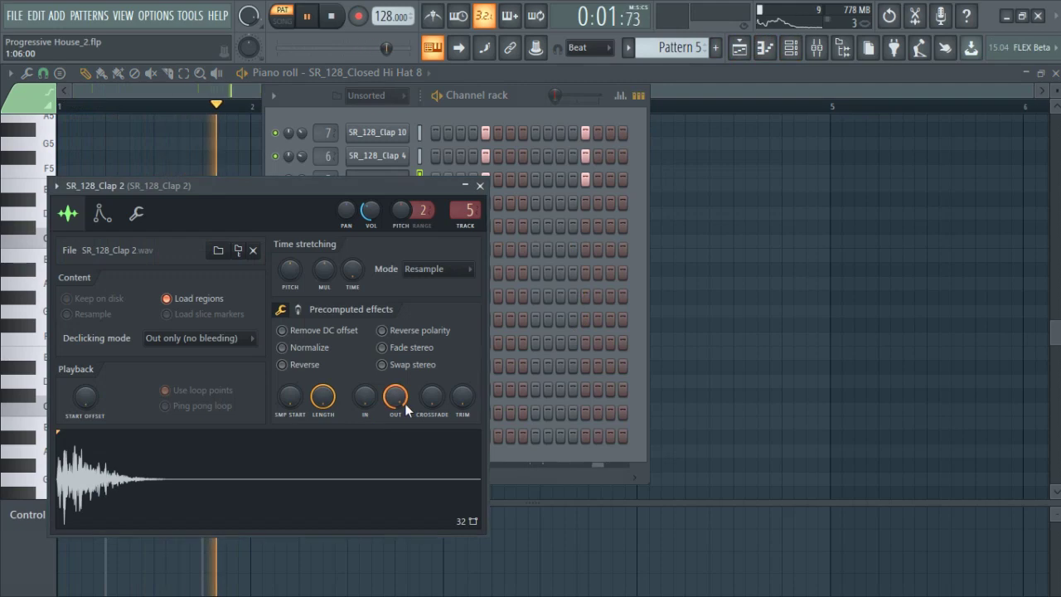
pyautogui.click(377, 155)
pyautogui.click(377, 132)
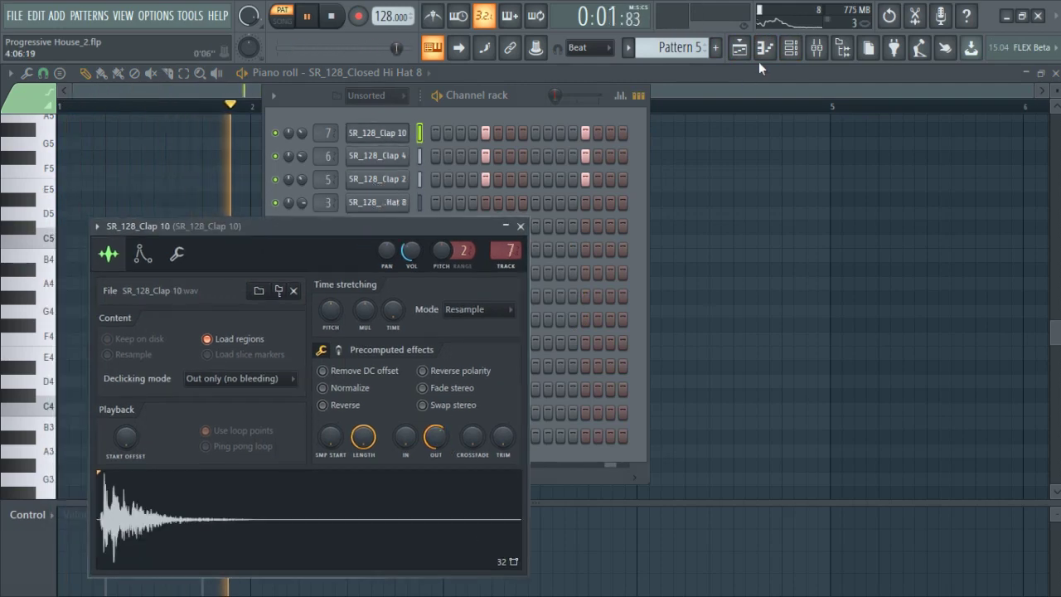
# Check the effect slots of the Claps master and SR_128_Clap 4 mixer inserts, and return to the playlist.
pyautogui.click(816, 47)
pyautogui.click(179, 203)
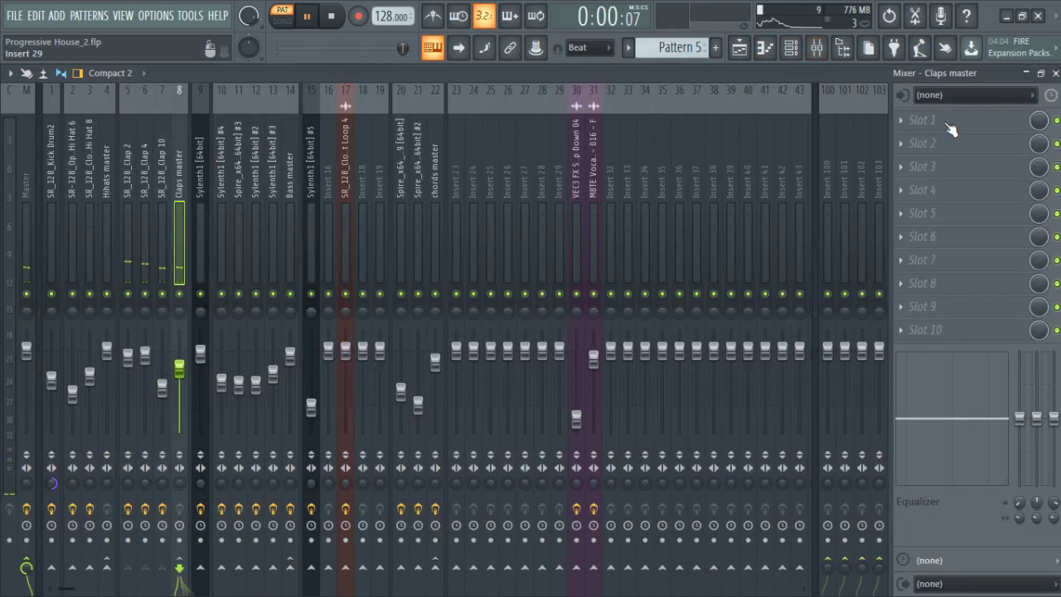
pyautogui.click(145, 248)
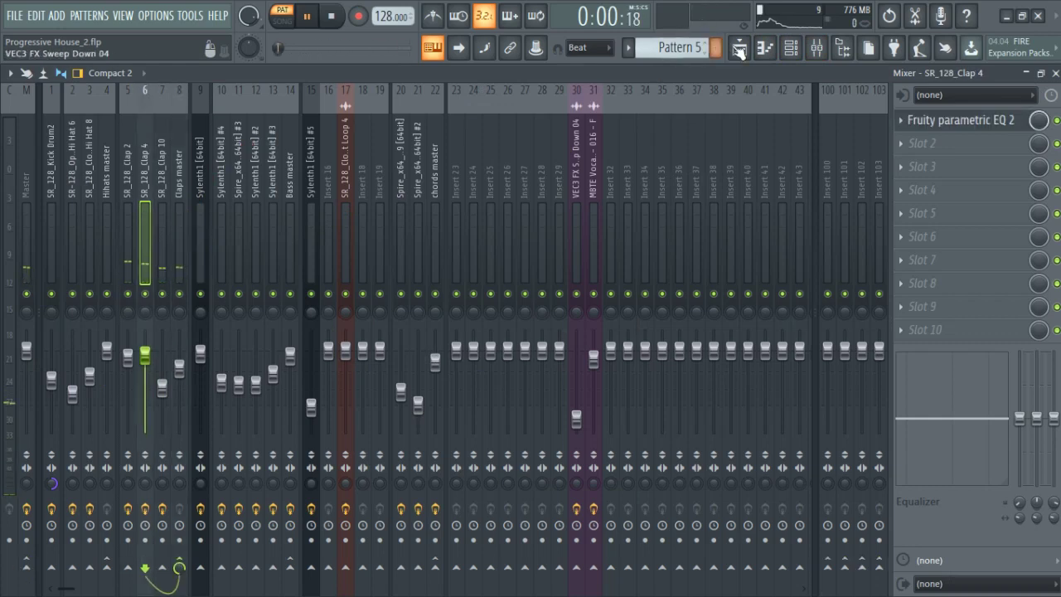
pyautogui.click(738, 49)
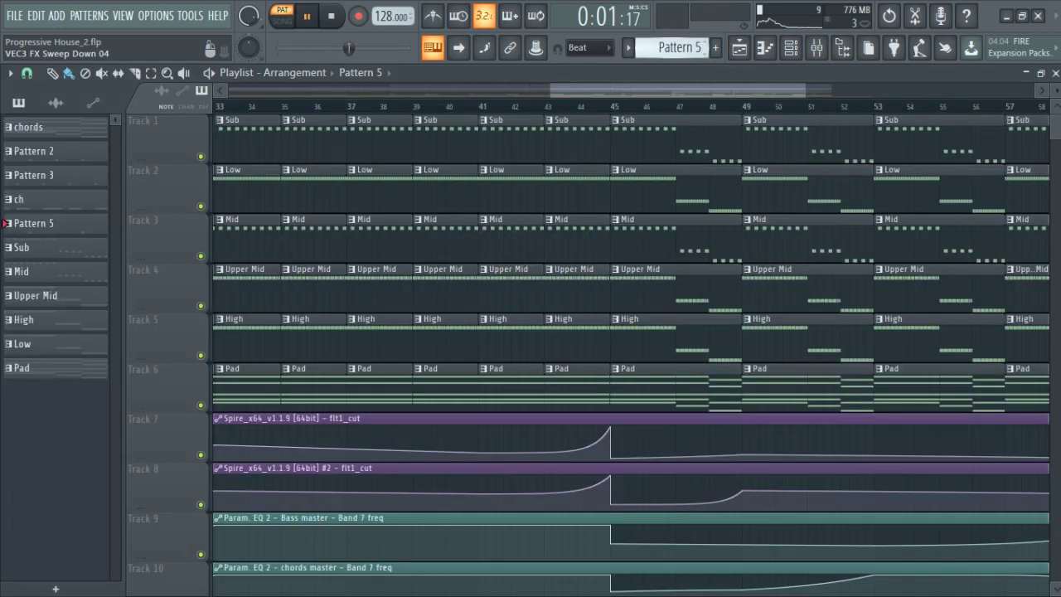
# Examine the Sub pattern's notes in the piano roll and the synth settings of its Sylenth1 channel.
pyautogui.click(704, 132)
pyautogui.click(765, 49)
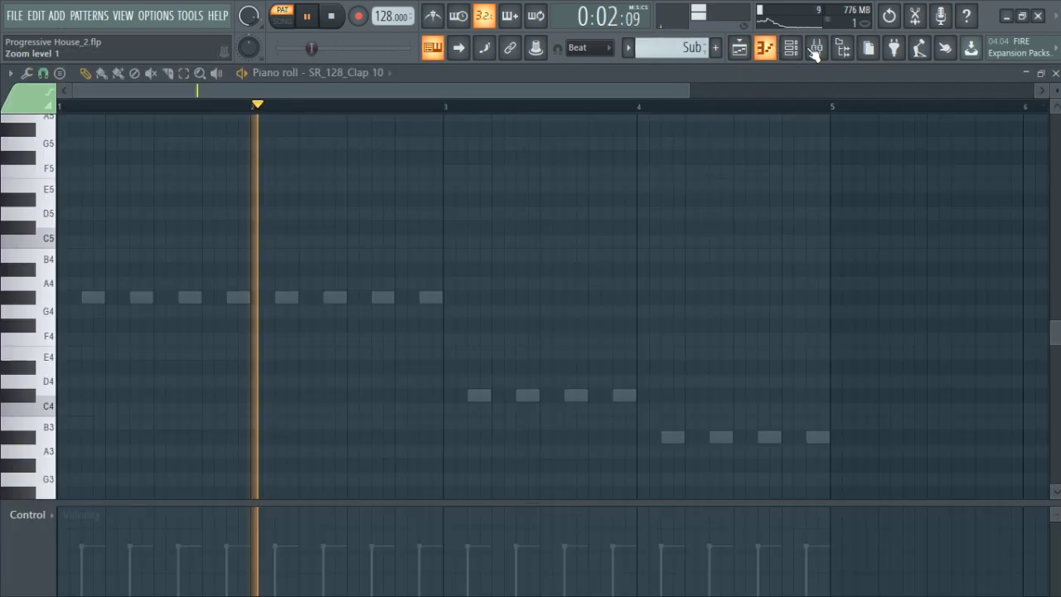
pyautogui.click(795, 50)
pyautogui.click(377, 319)
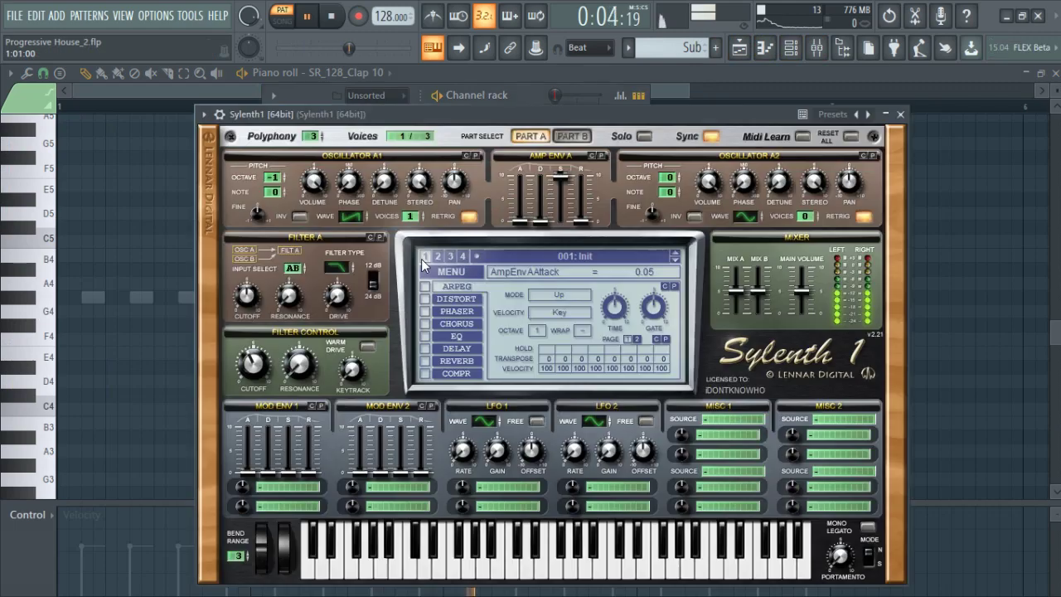
pyautogui.moveTo(487, 106)
pyautogui.mouseDown()
pyautogui.moveTo(488, 89)
pyautogui.moveTo(489, 101)
pyautogui.mouseUp()
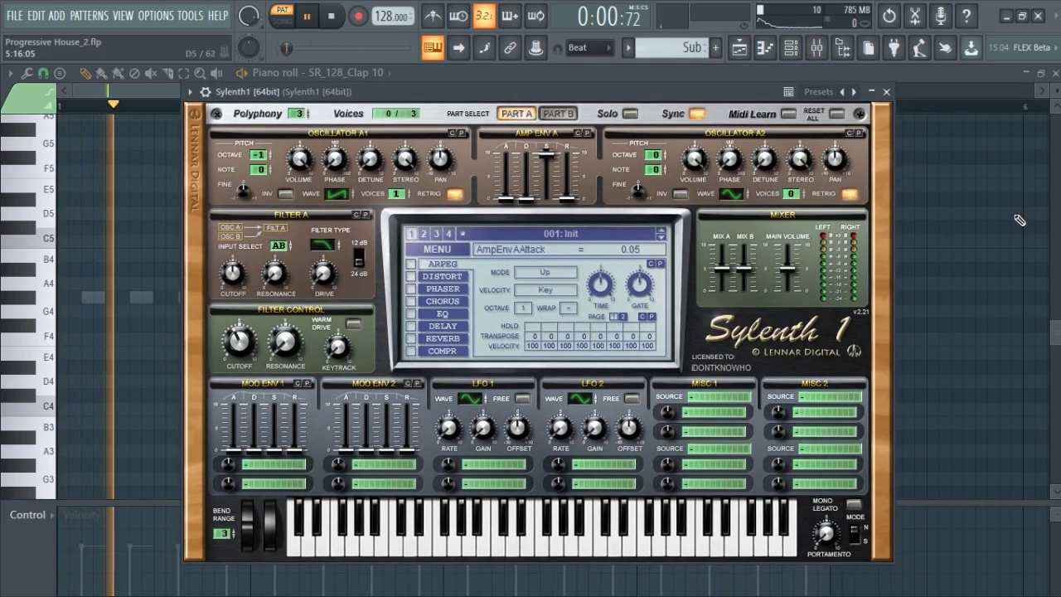
# Switch to the Mid pattern and inspect its Spire #3 synth settings, including the delay and reverb effect pages.
pyautogui.press('Escape')
pyautogui.scroll(-1, 677, 49)
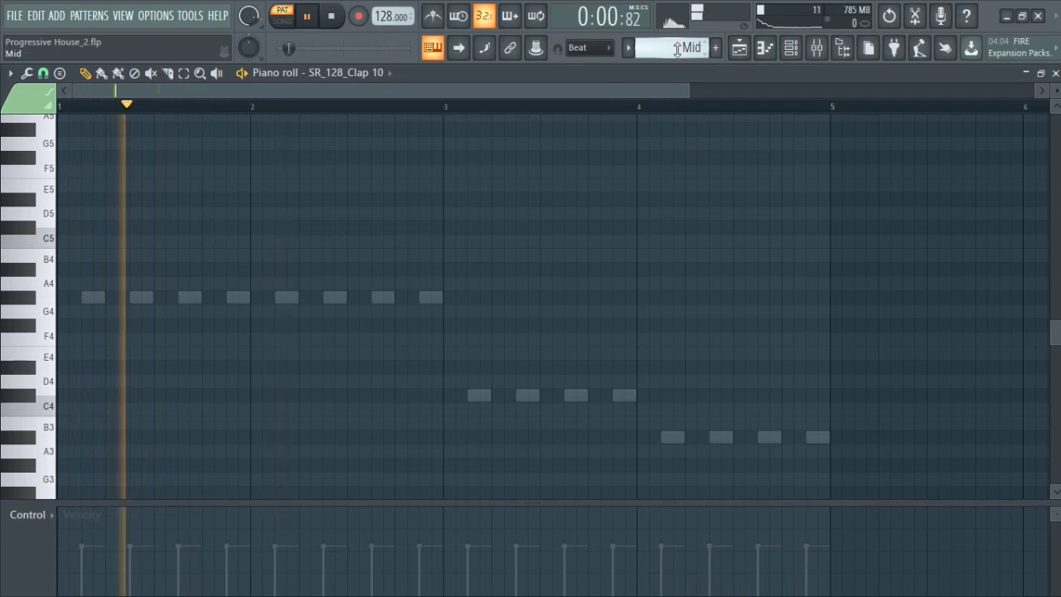
pyautogui.press('F6')
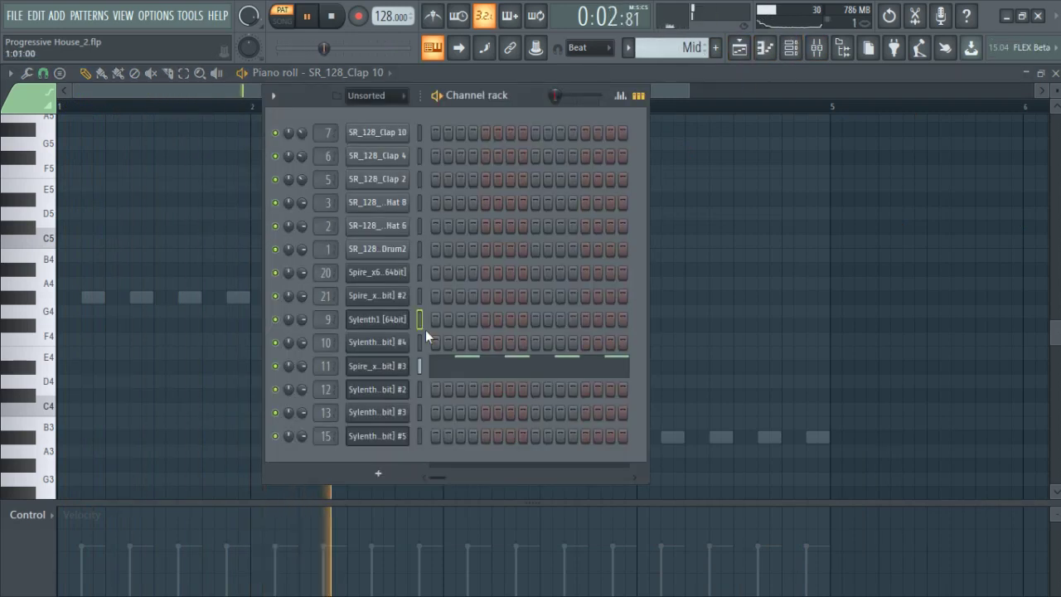
pyautogui.click(394, 367)
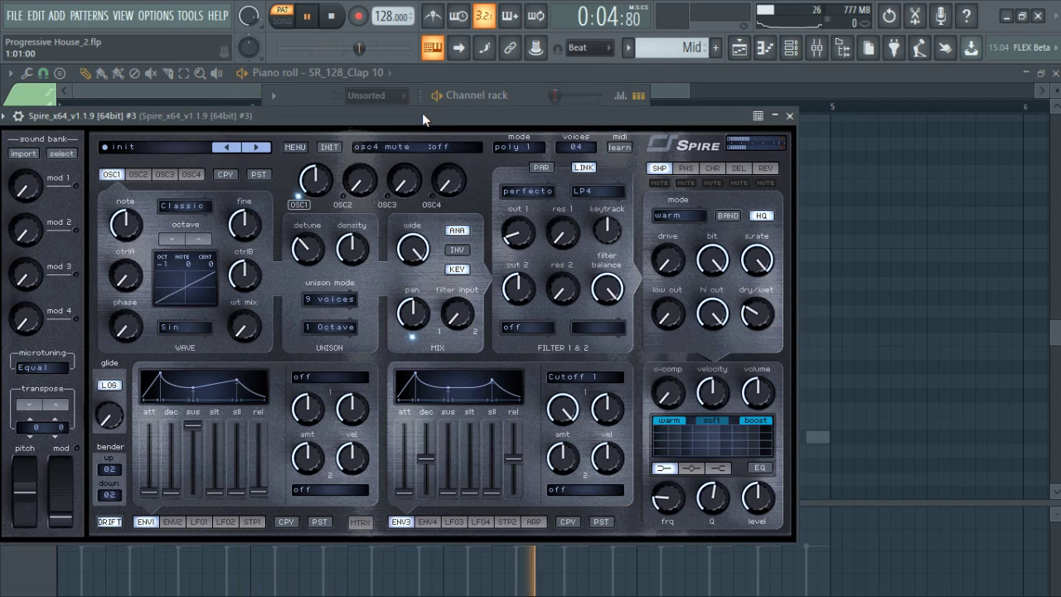
pyautogui.moveTo(429, 117); pyautogui.dragTo(477, 122)
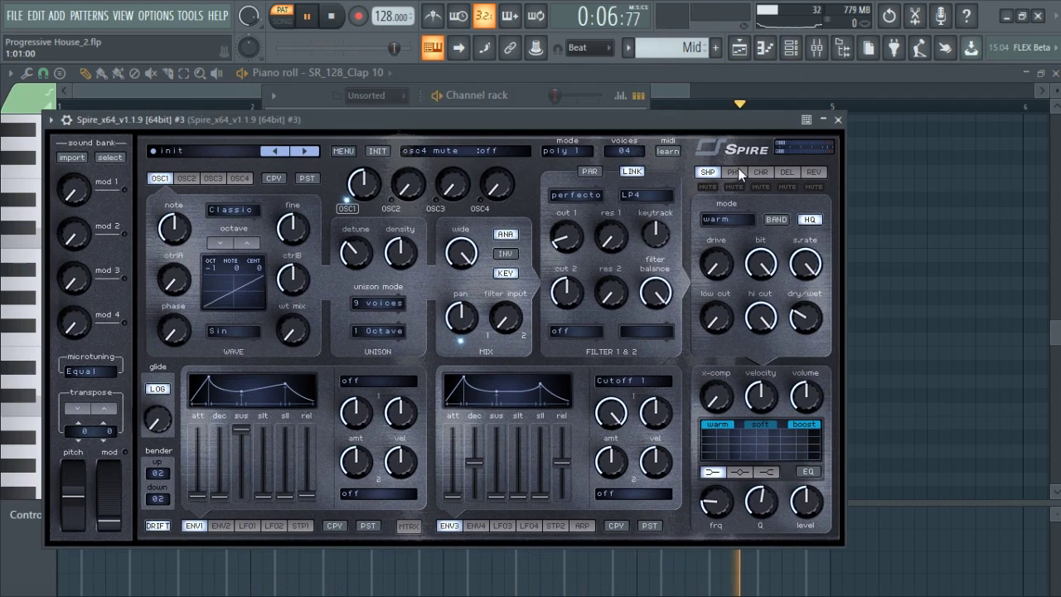
pyautogui.click(787, 172)
pyautogui.click(813, 172)
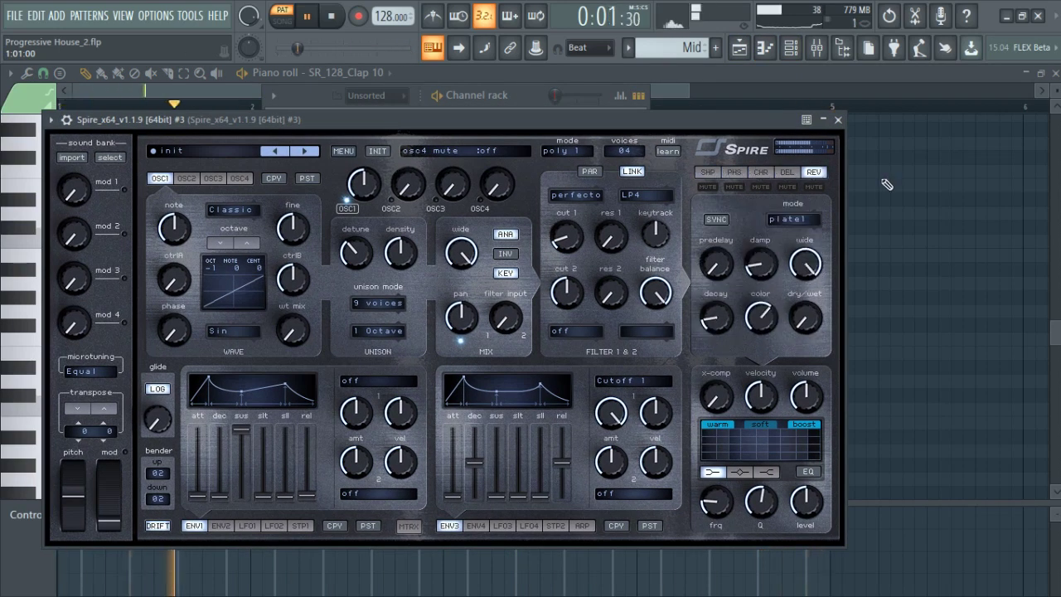
pyautogui.click(887, 183)
# Examine the Upper Mid pattern's notes in the piano roll and the synth settings of its Sylenth1 #2 channel.
pyautogui.scroll(-1, 677, 48)
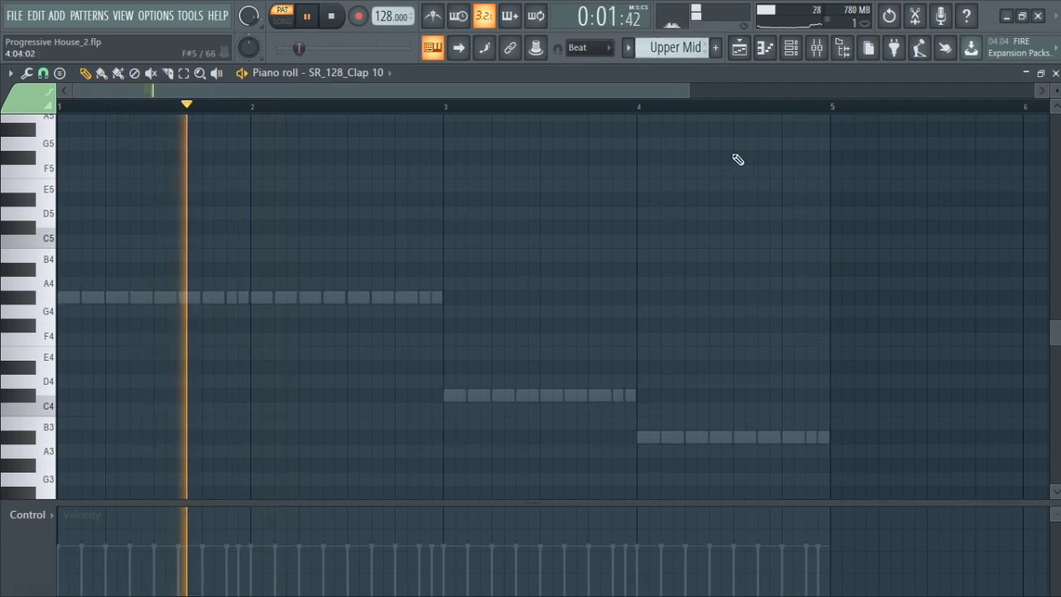
pyautogui.doubleClick(423, 301)
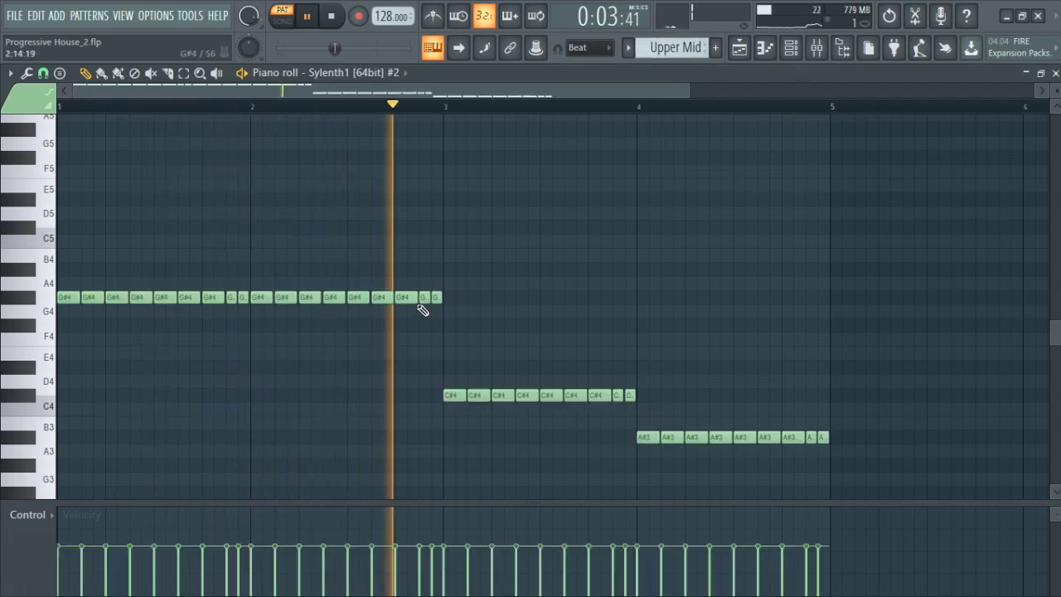
pyautogui.click(792, 50)
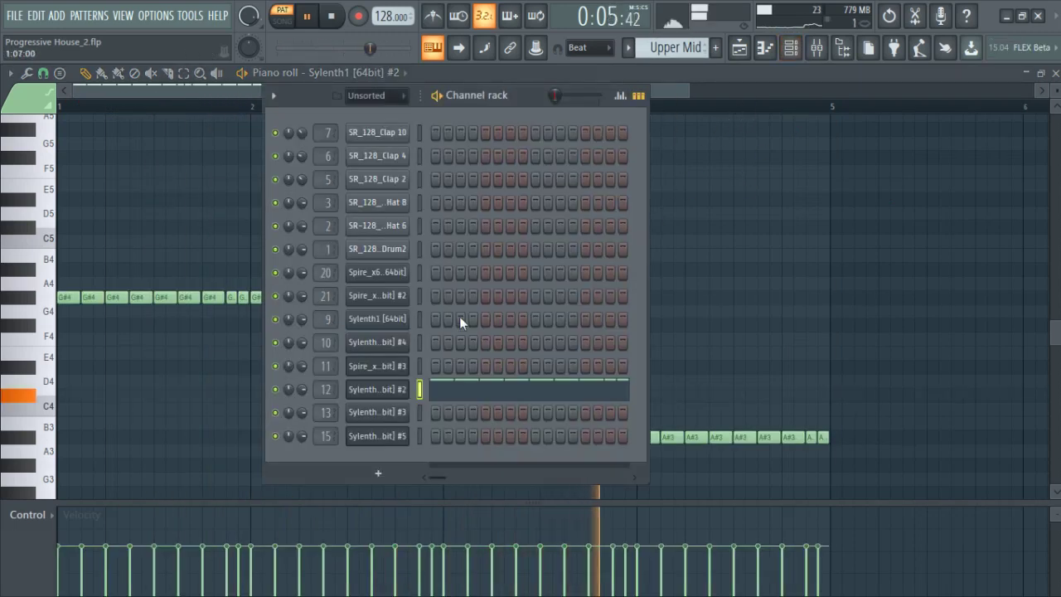
pyautogui.click(406, 389)
pyautogui.moveTo(538, 450); pyautogui.dragTo(607, 132)
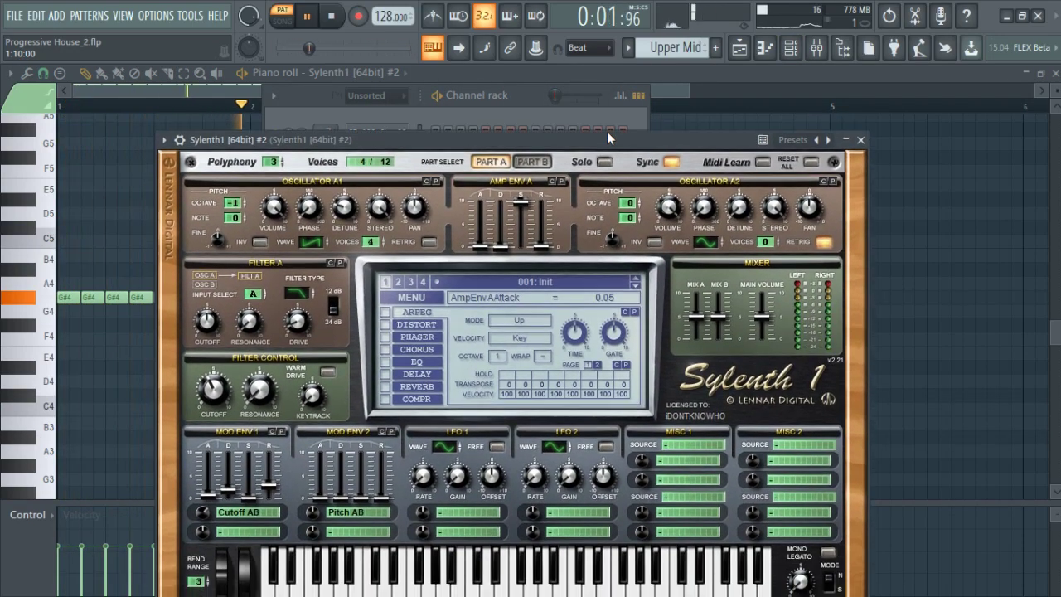
pyautogui.click(954, 223)
# Switch to the High pattern and examine its piano roll notes and Sylenth1 #3 synth settings.
pyautogui.click(689, 48)
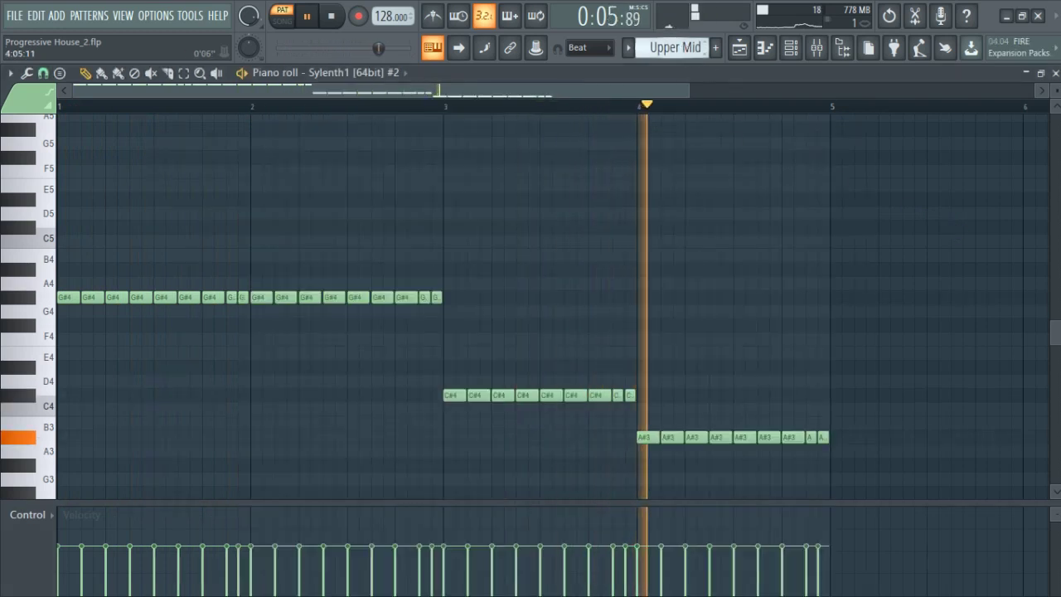
pyautogui.click(667, 101)
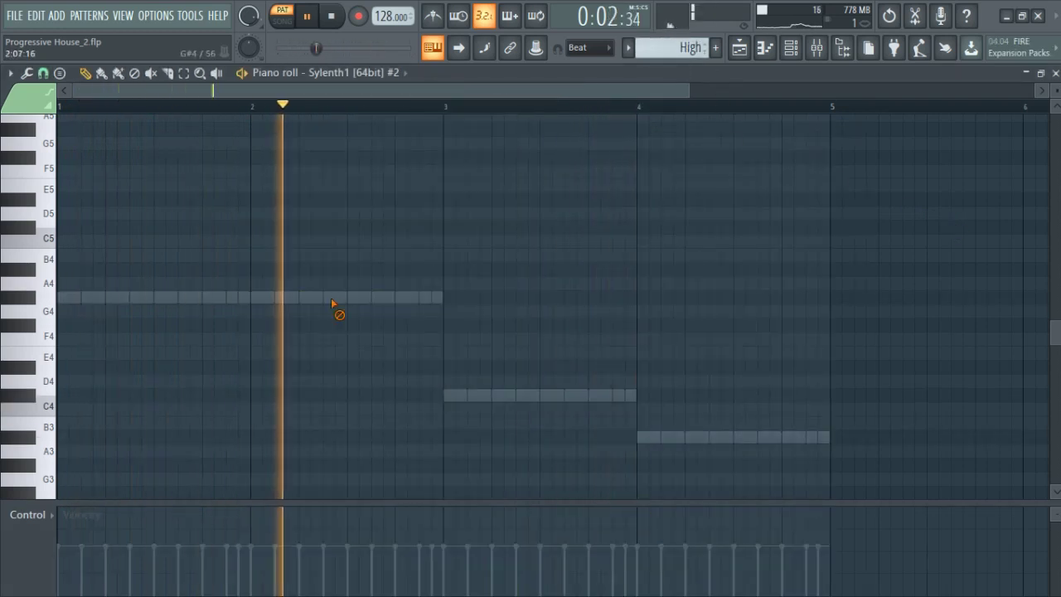
pyautogui.doubleClick(332, 298)
pyautogui.click(790, 48)
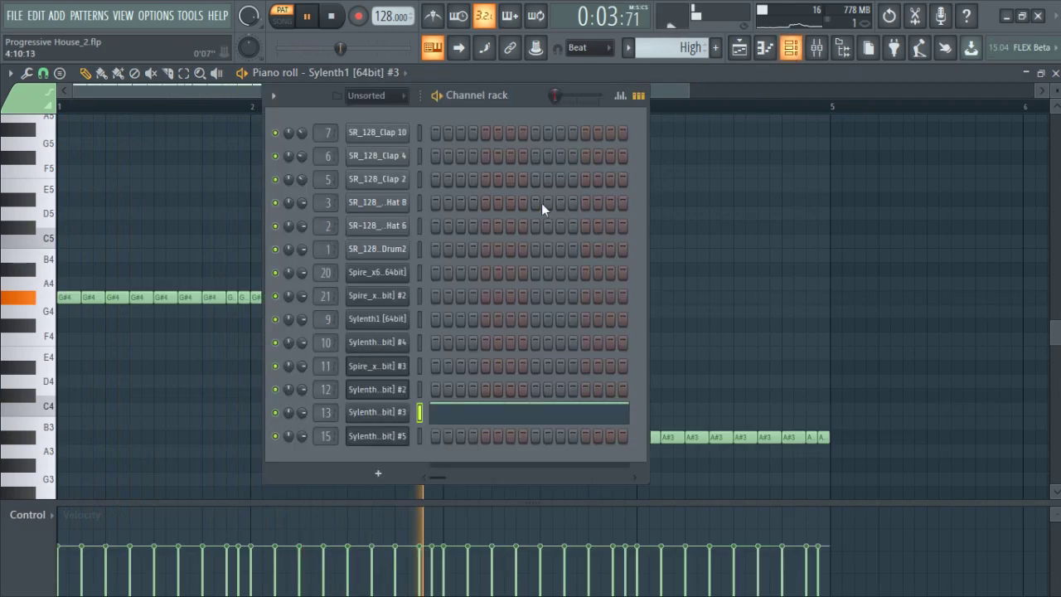
pyautogui.click(377, 412)
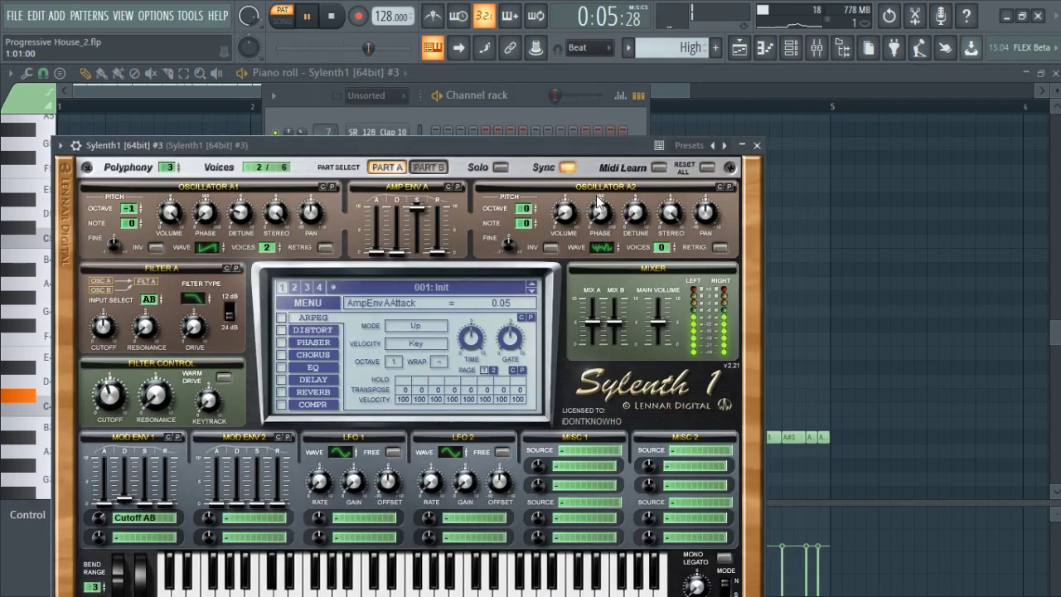
# Inspect the Fruity parametric EQ 2 curve on the Sylenth1 #3 mixer insert.
pyautogui.click(791, 48)
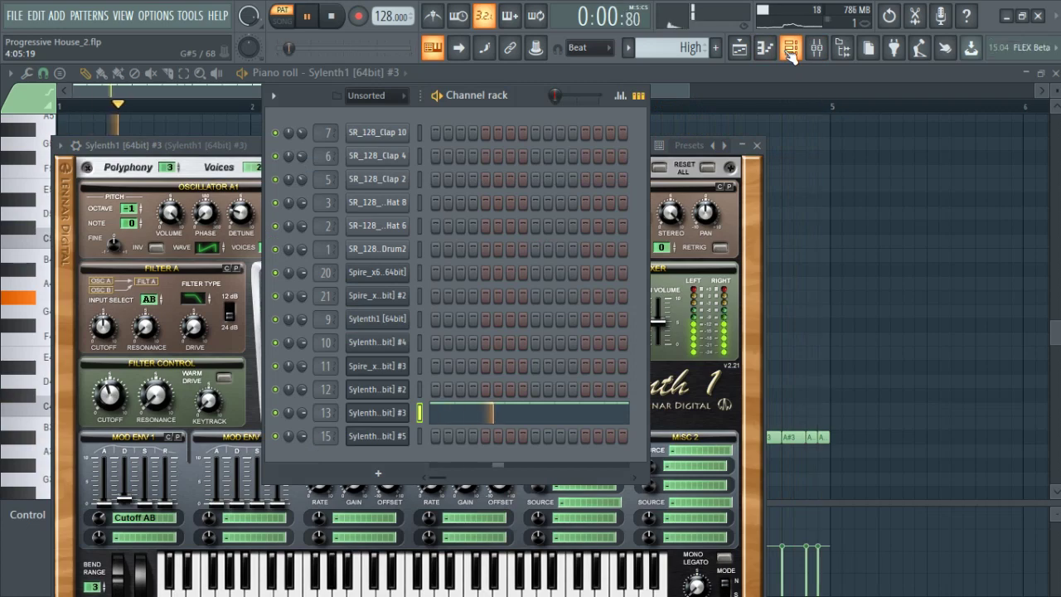
pyautogui.click(791, 48)
pyautogui.click(816, 49)
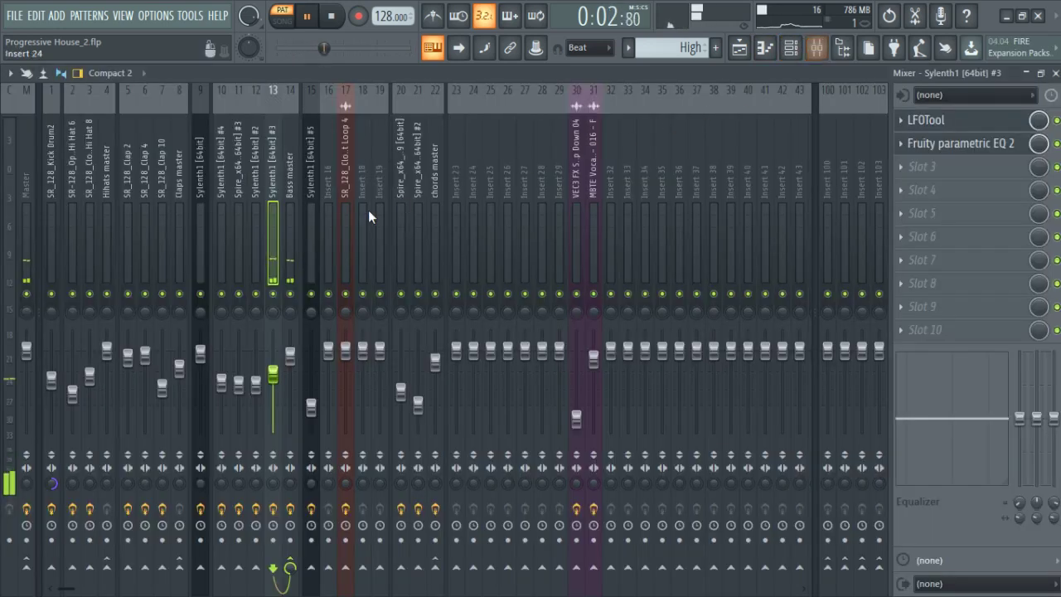
pyautogui.click(958, 145)
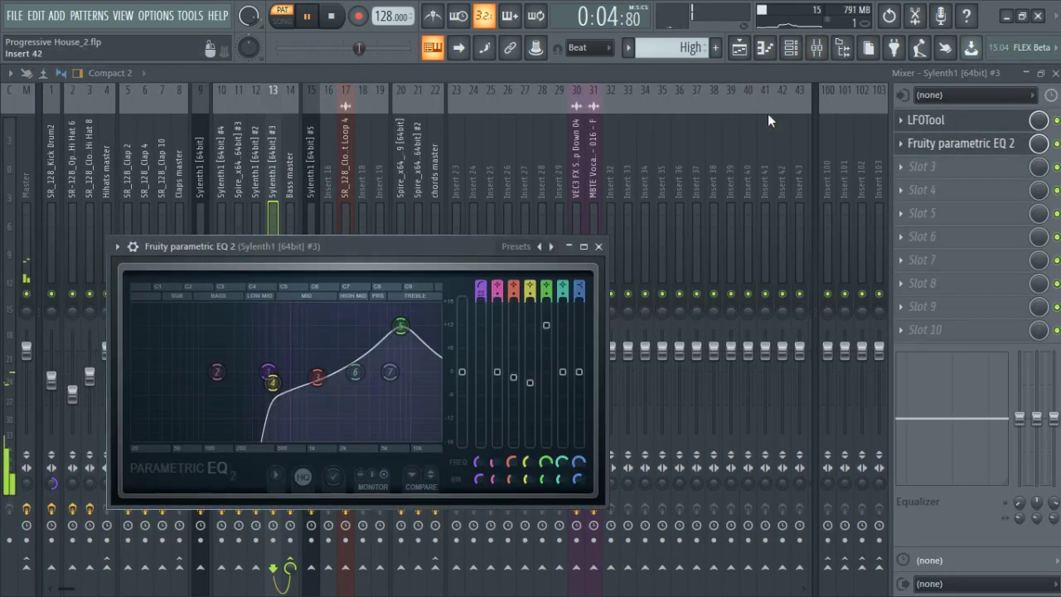
# Select the Low pattern and examine its piano roll notes and the synth settings of its Sylenth1 #4 channel.
pyautogui.click(739, 50)
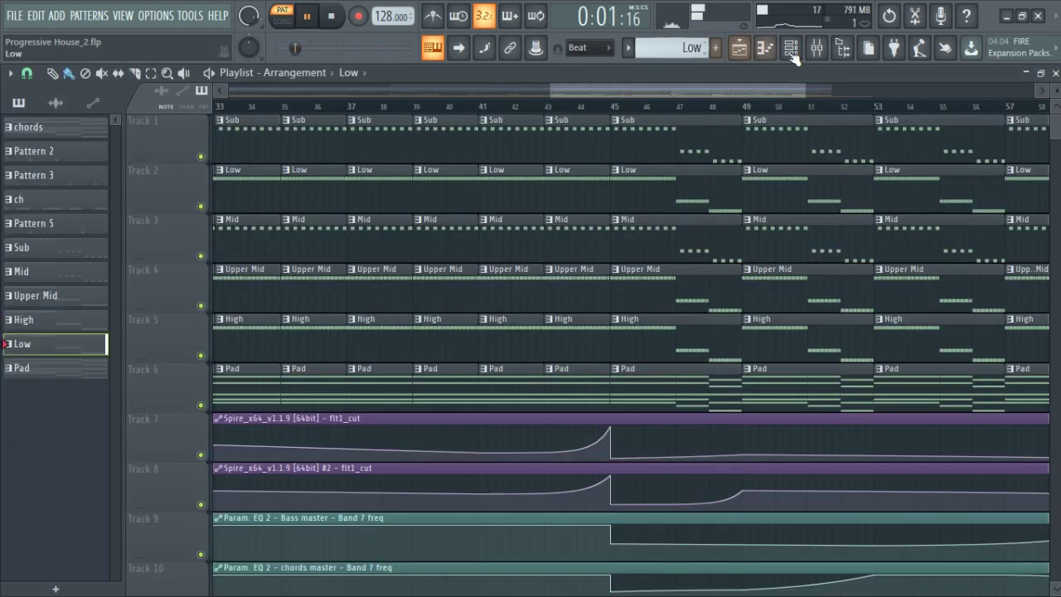
pyautogui.click(772, 53)
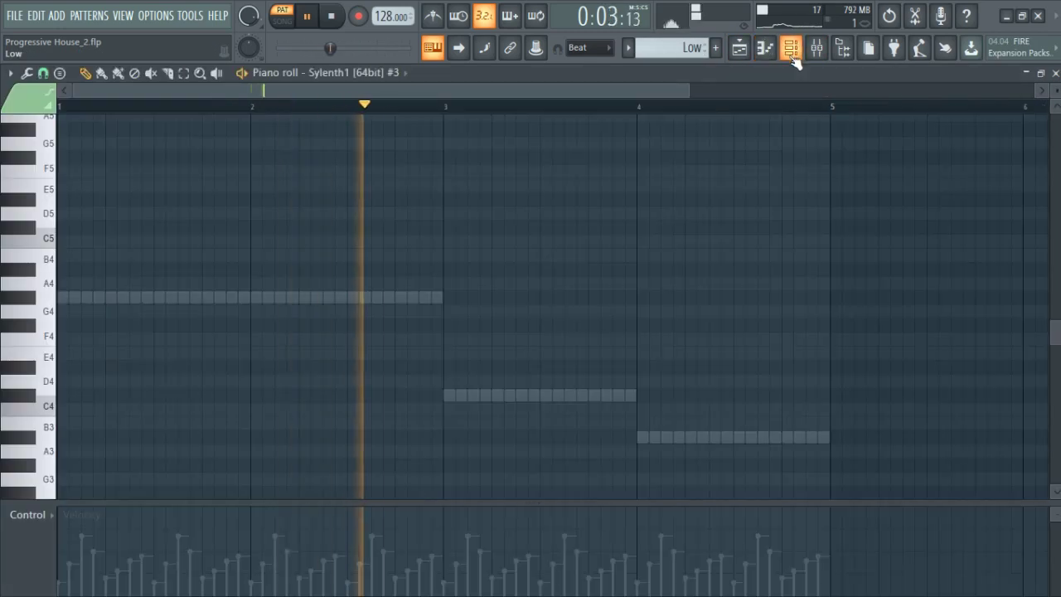
pyautogui.rightClick(435, 298)
pyautogui.rightClick(435, 297)
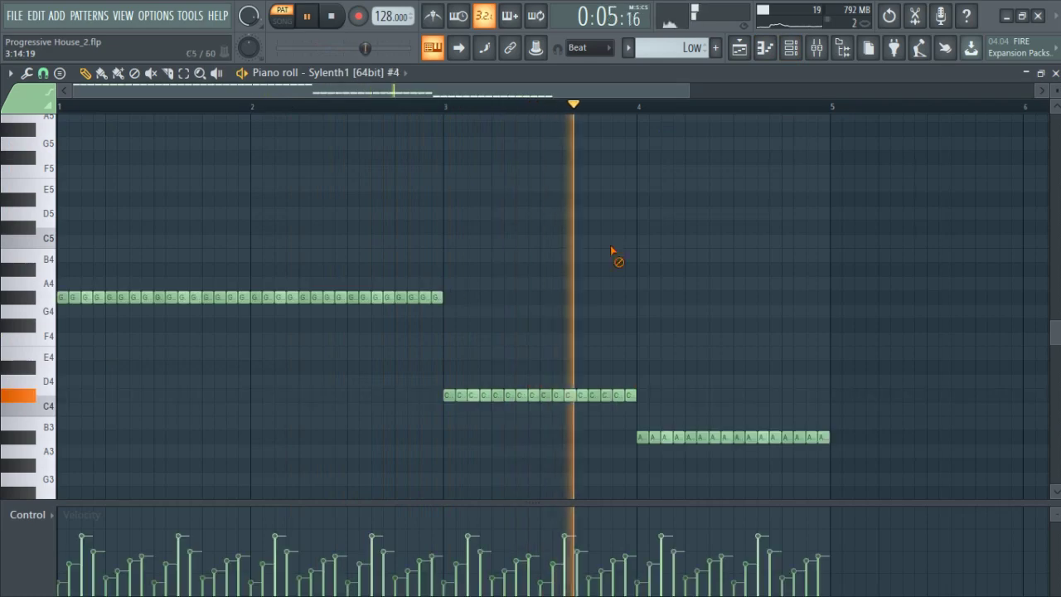
pyautogui.click(810, 53)
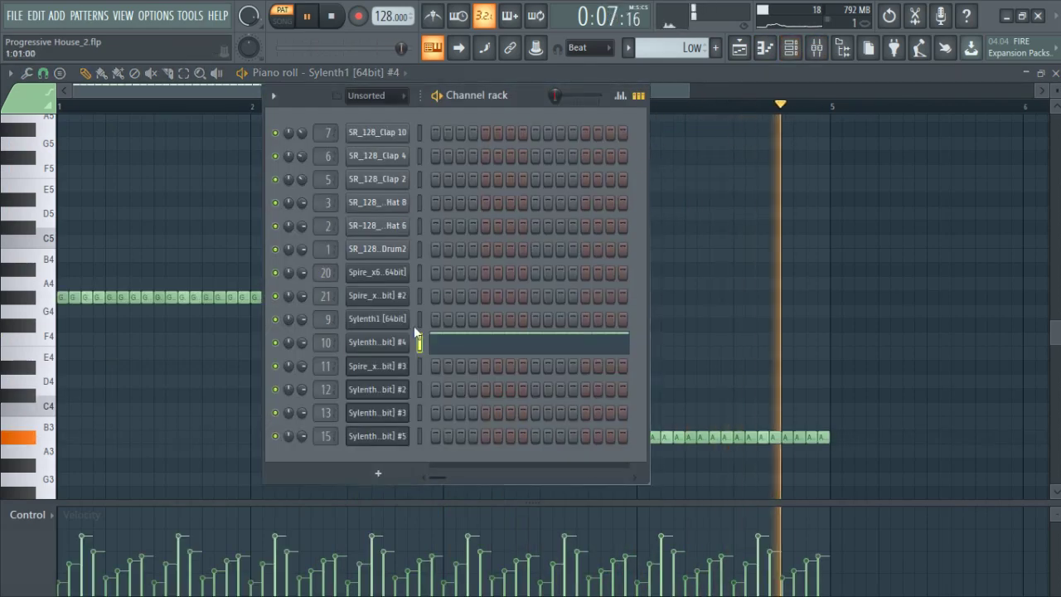
pyautogui.click(402, 343)
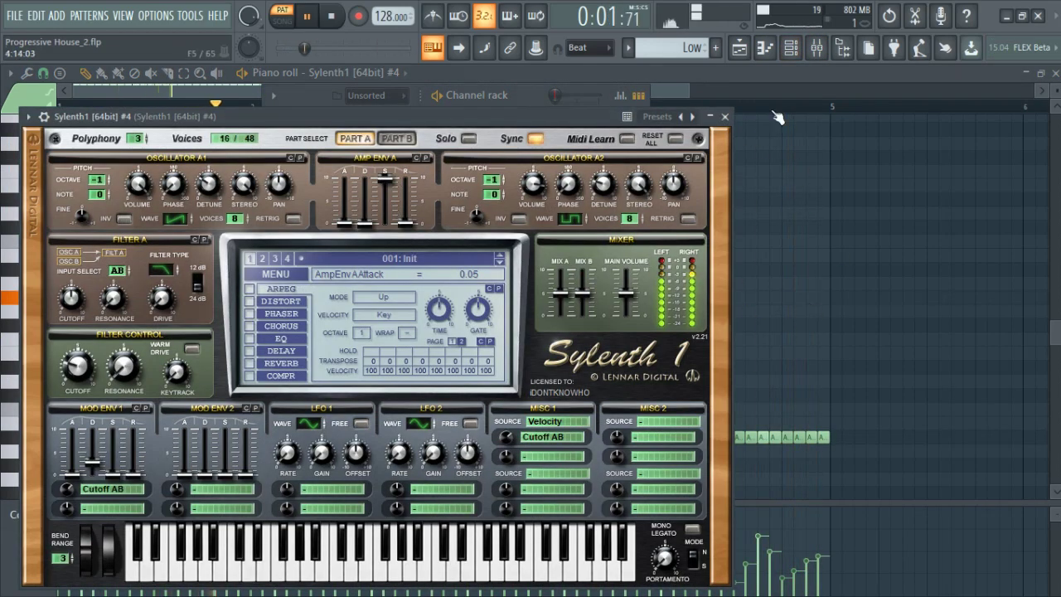
# Play the Pad pattern, examine its piano roll notes and inspect the synth settings of its Sylenth1 #5 channel.
pyautogui.click(757, 156)
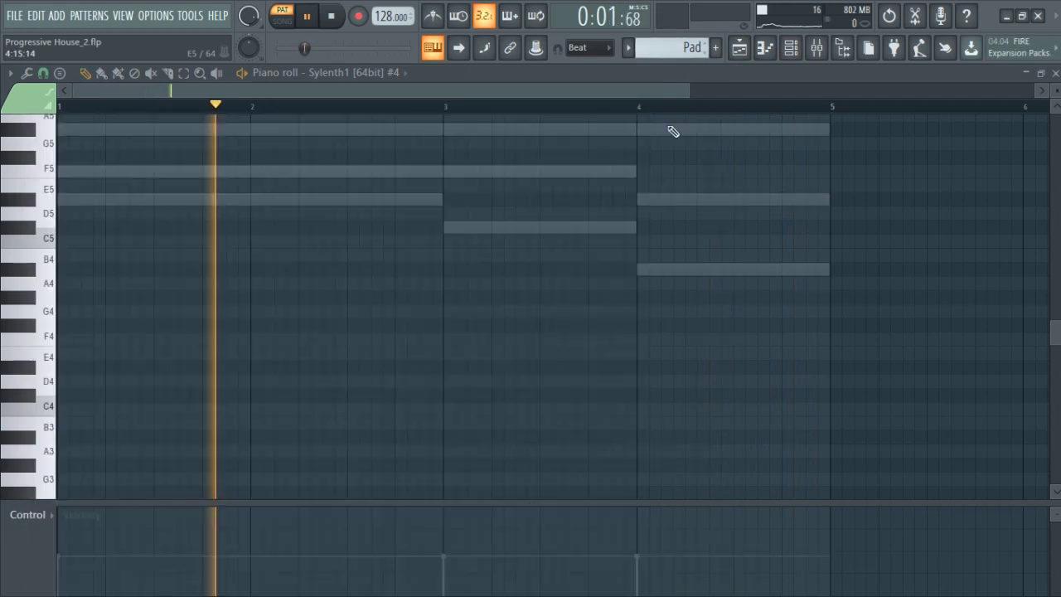
pyautogui.click(326, 23)
pyautogui.press('space')
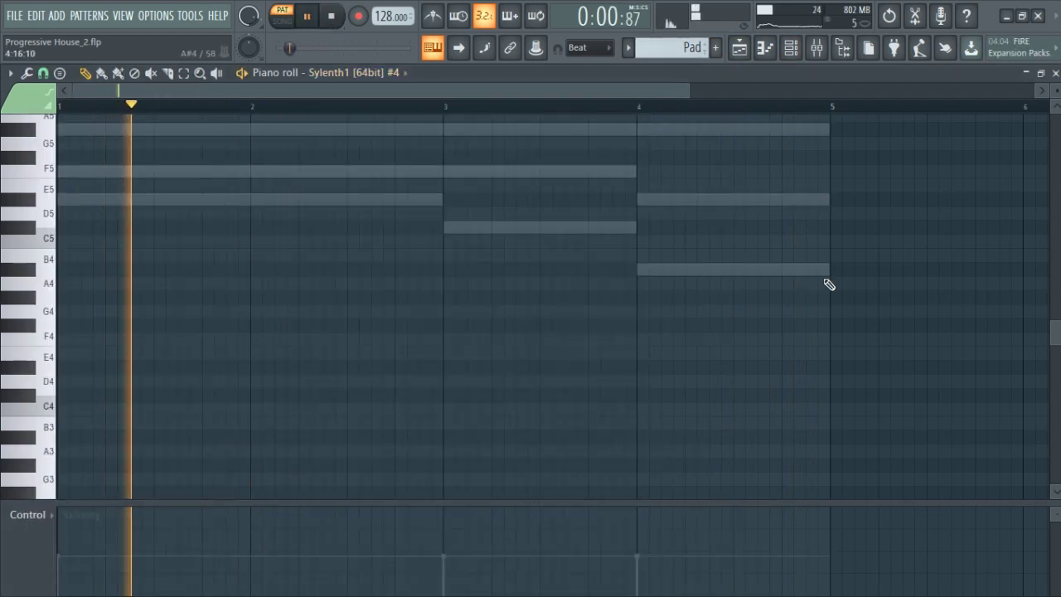
pyautogui.scroll(2, 827, 249)
pyautogui.click(800, 51)
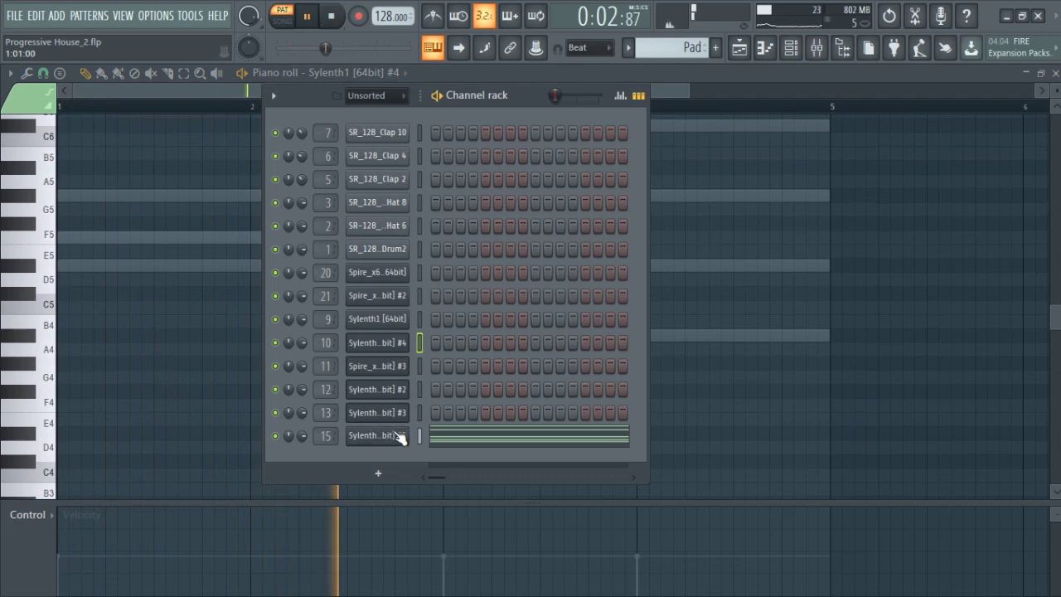
pyautogui.click(386, 435)
pyautogui.click(867, 220)
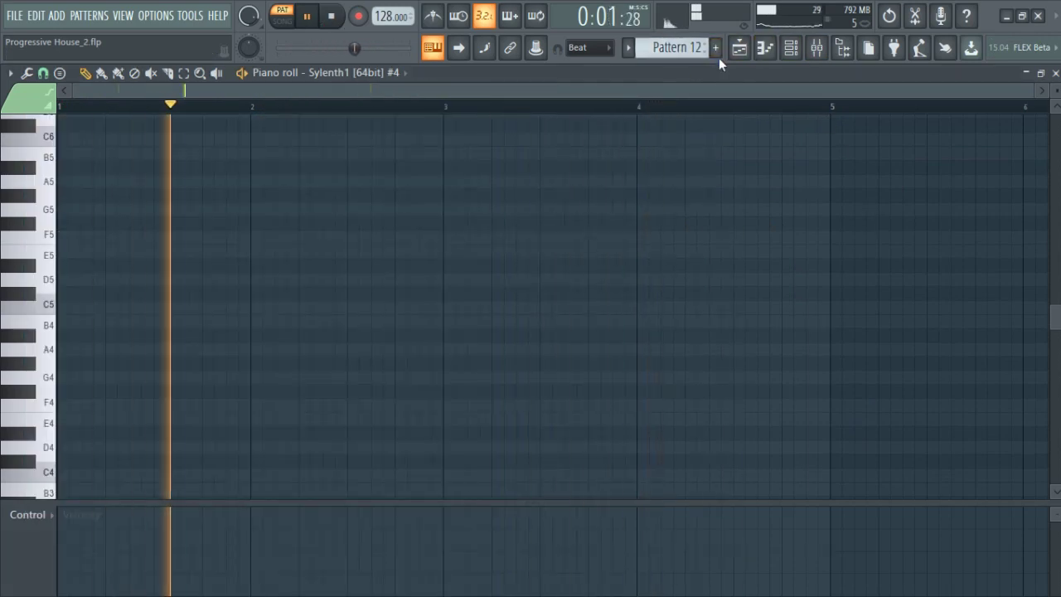
# Stop playback, return to the playlist to look over its tracks, and play the chords pattern.
pyautogui.press('space')
pyautogui.click(738, 48)
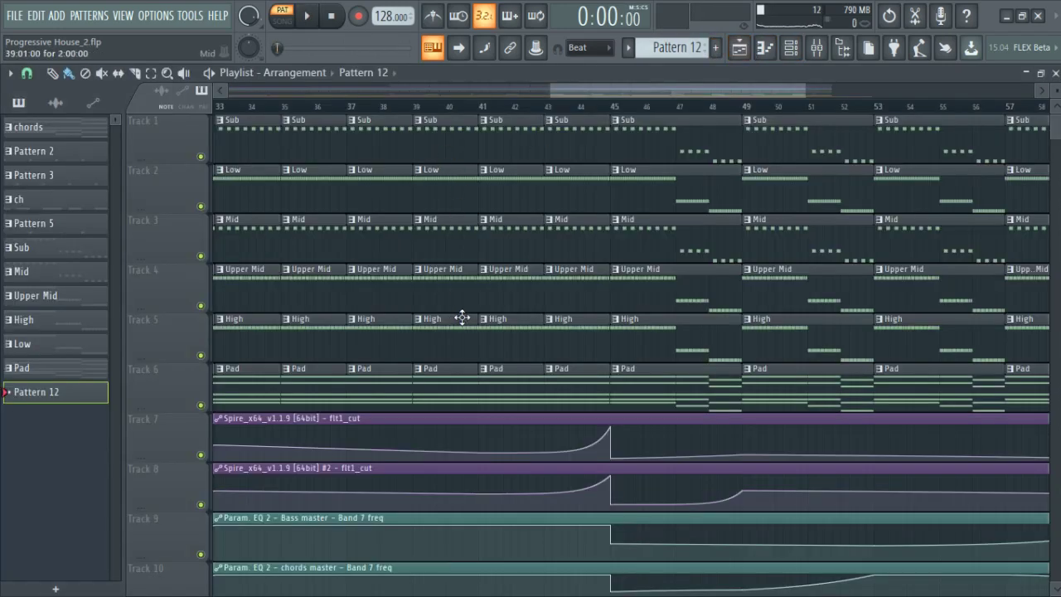
pyautogui.scroll(-2, 203, 308)
pyautogui.click(34, 296)
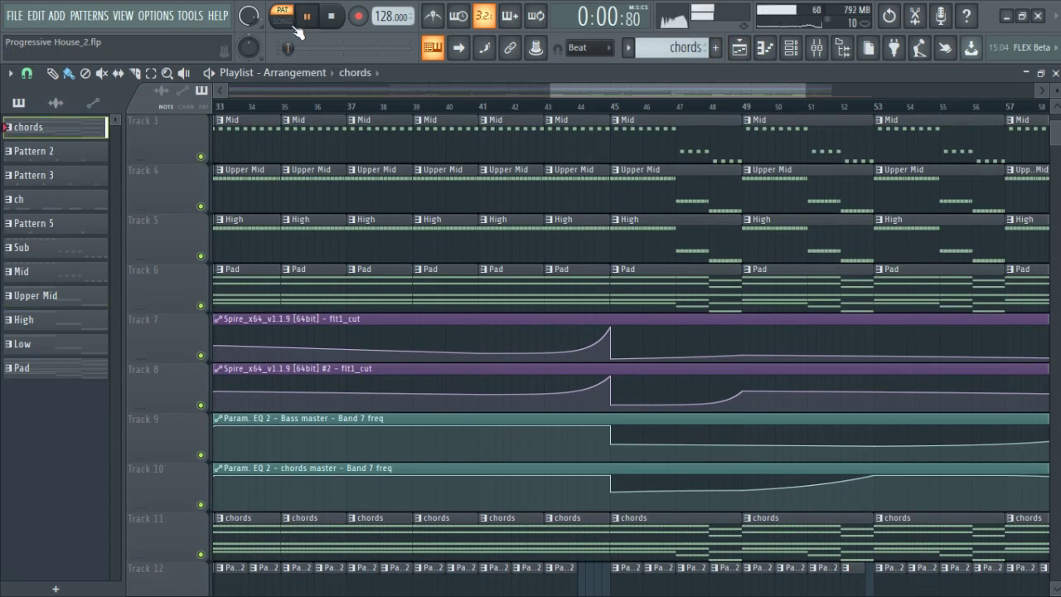
# Inspect the Fruity parametric EQ 2 on the chords master mixer insert.
pyautogui.click(799, 58)
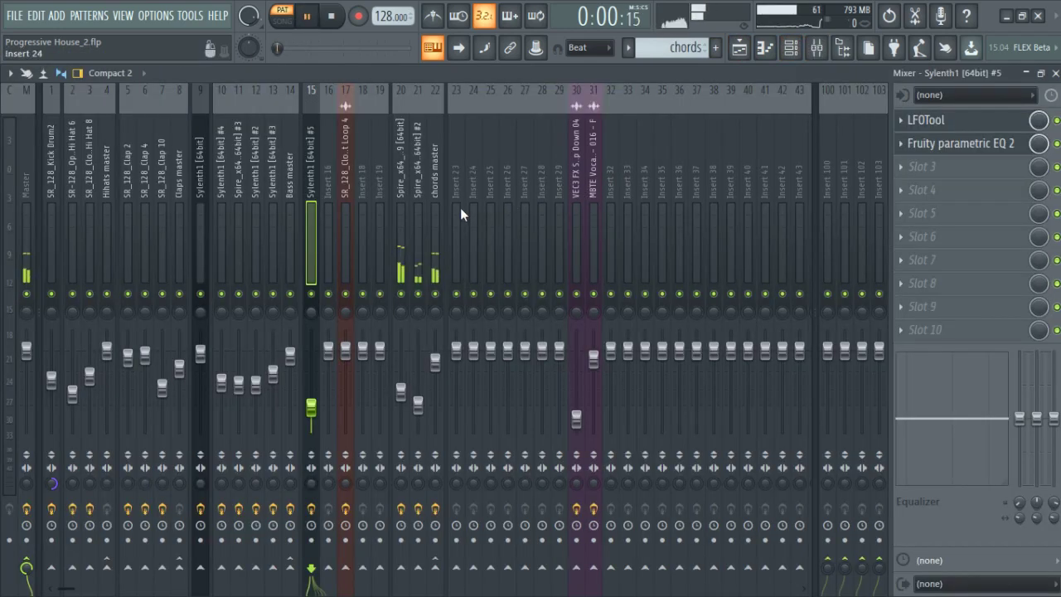
pyautogui.click(433, 215)
pyautogui.click(939, 121)
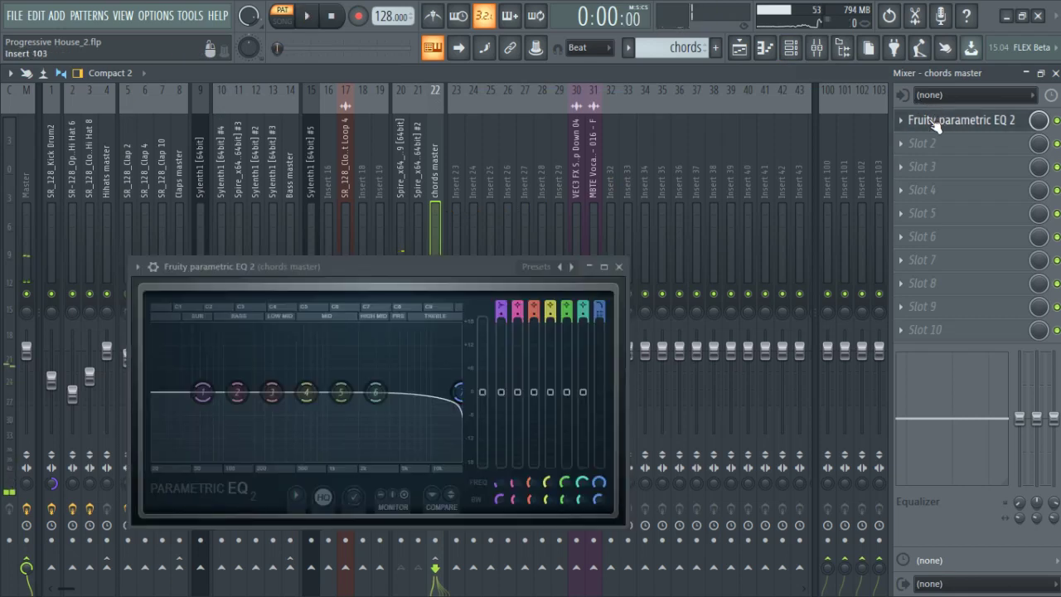
# Check the effect slots of both Spire chord inserts, viewing the FabFilter Pro-Q 2 and Fruity parametric EQ 2 on insert 20, and stop playback.
pyautogui.click(420, 213)
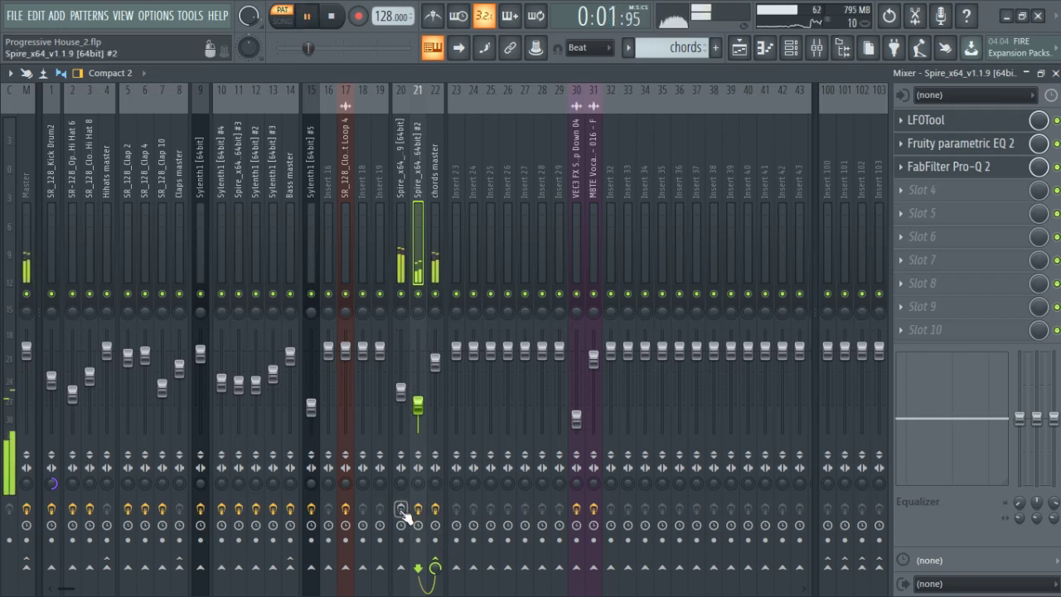
pyautogui.click(403, 214)
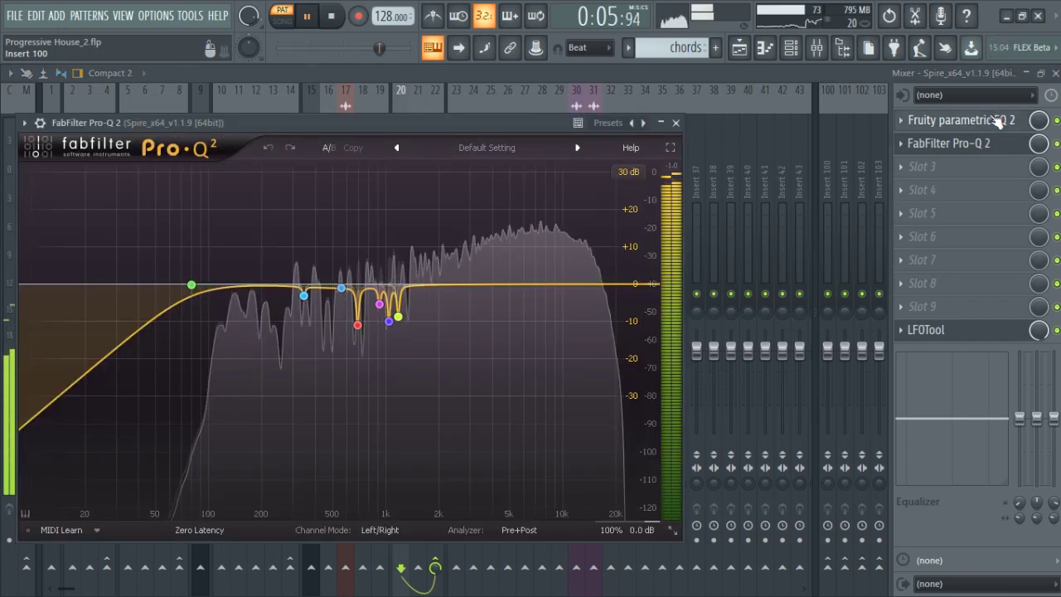
pyautogui.click(964, 121)
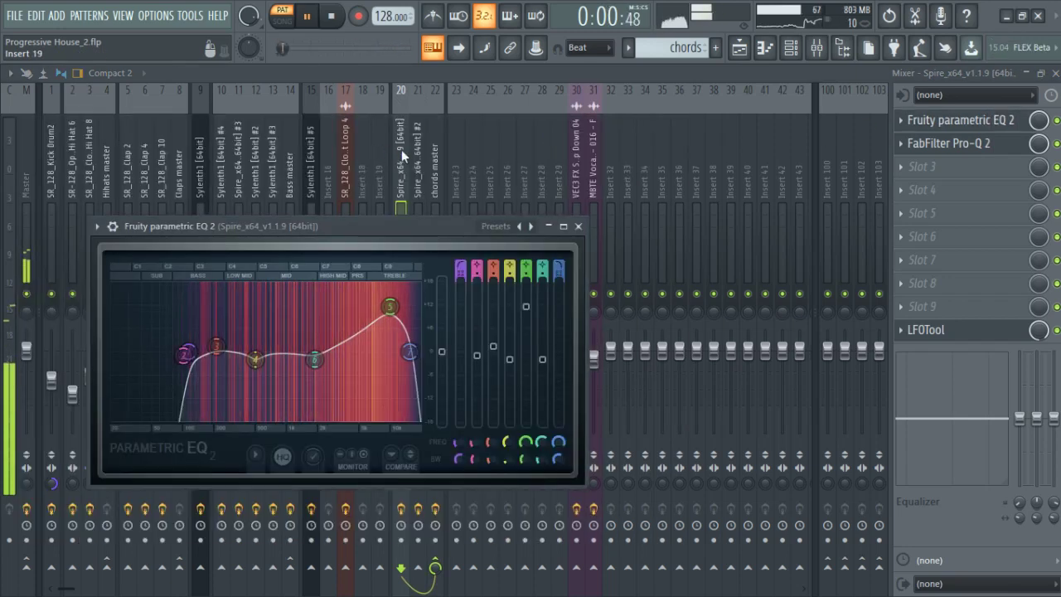
pyautogui.press('Escape')
pyautogui.press('space')
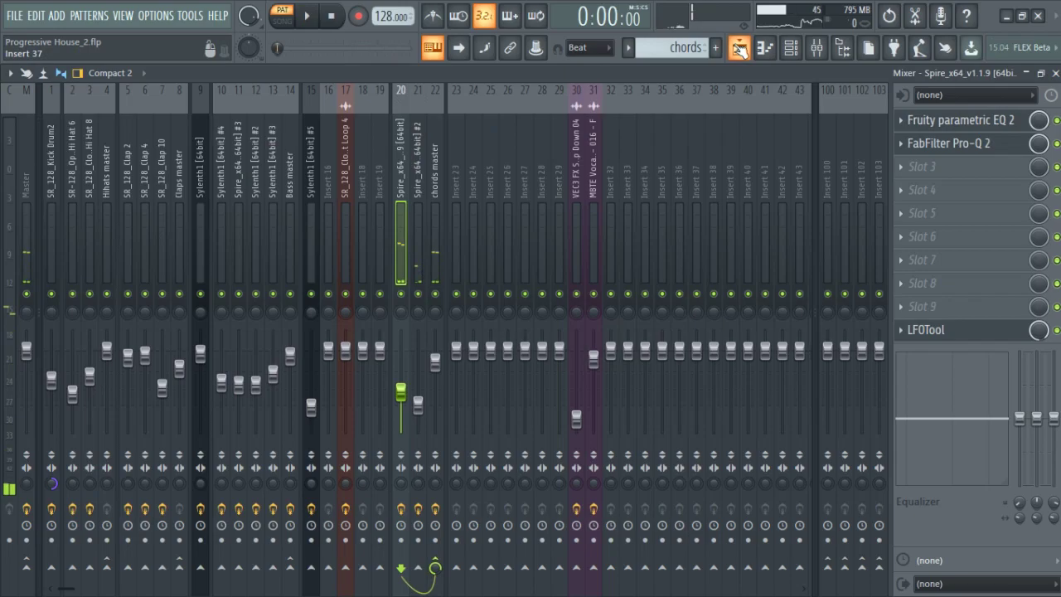